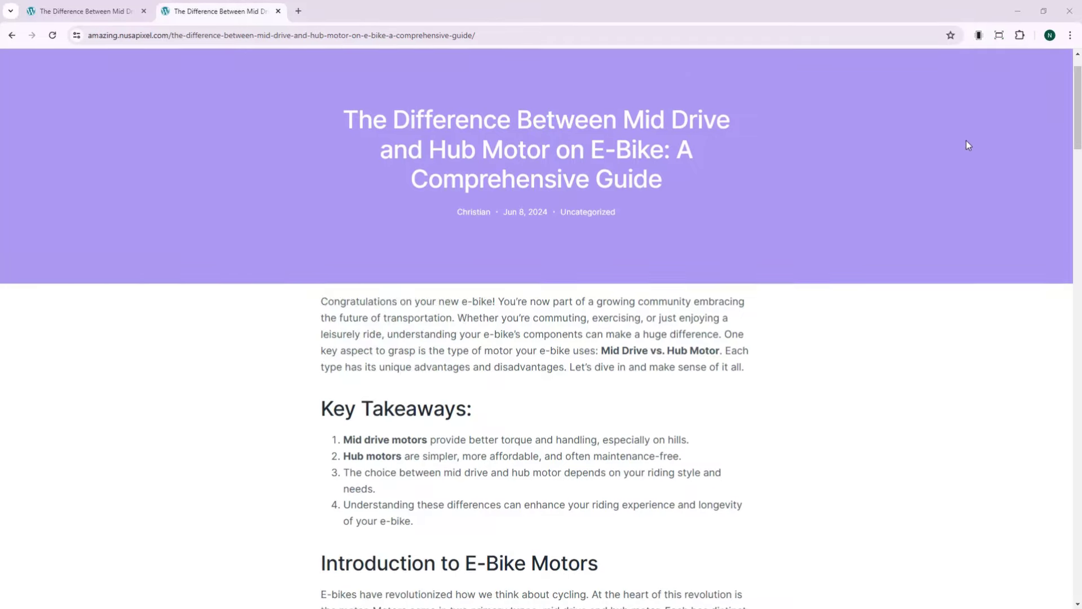
- Scroll through the published mid-drive versus hub motor blog post in Chrome
{"action": "scroll", "coordinate": [967, 144], "scroll_direction": "down", "scroll_amount": 2}
{"action": "scroll", "coordinate": [969, 144], "scroll_direction": "down", "scroll_amount": 8}
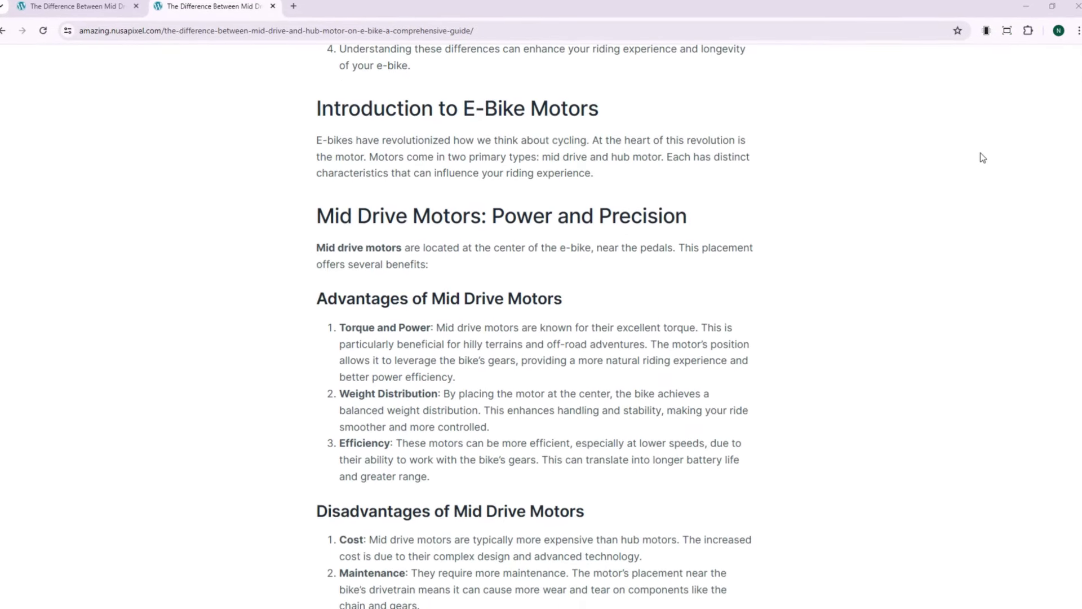
{"action": "scroll", "coordinate": [985, 159], "scroll_direction": "down", "scroll_amount": 5}
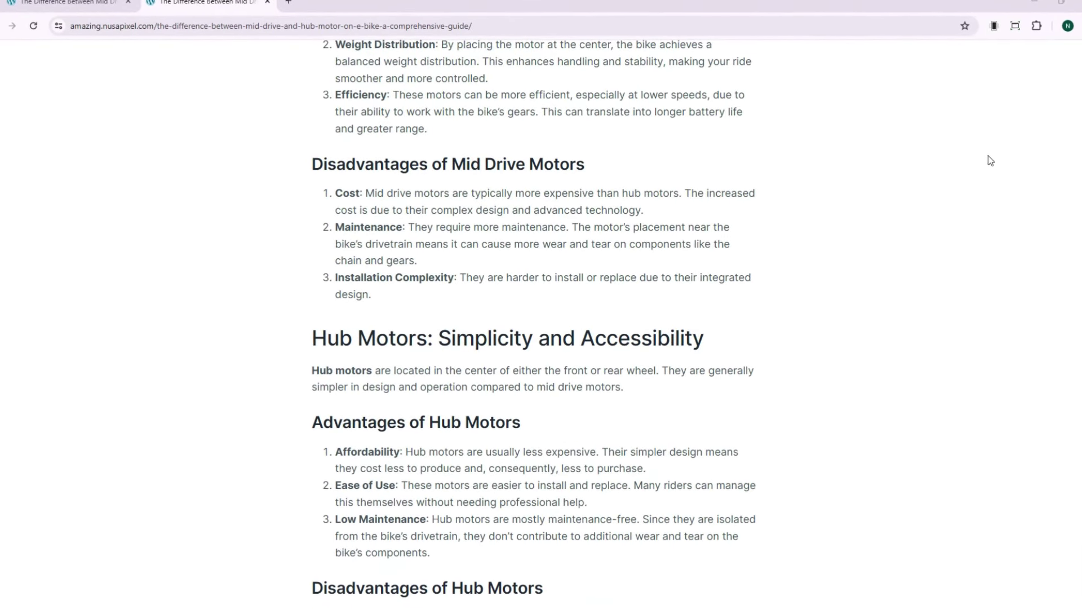
{"action": "left_click_drag", "start_coordinate": [307, 337], "coordinate": [715, 333]}
{"action": "scroll", "coordinate": [819, 311], "scroll_direction": "down", "scroll_amount": 4}
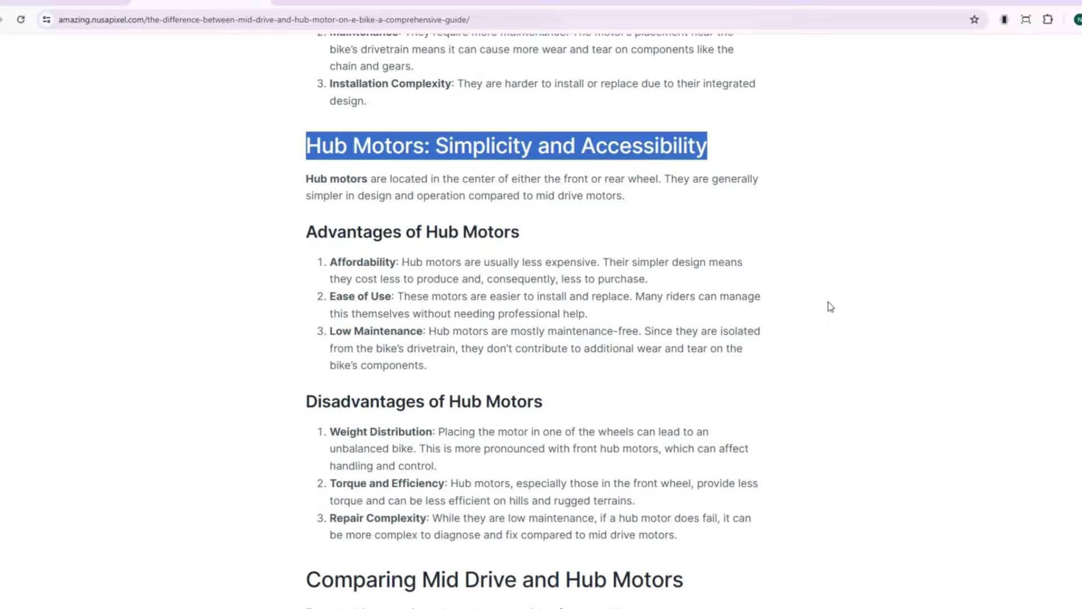
{"action": "scroll", "coordinate": [831, 302], "scroll_direction": "down", "scroll_amount": 7}
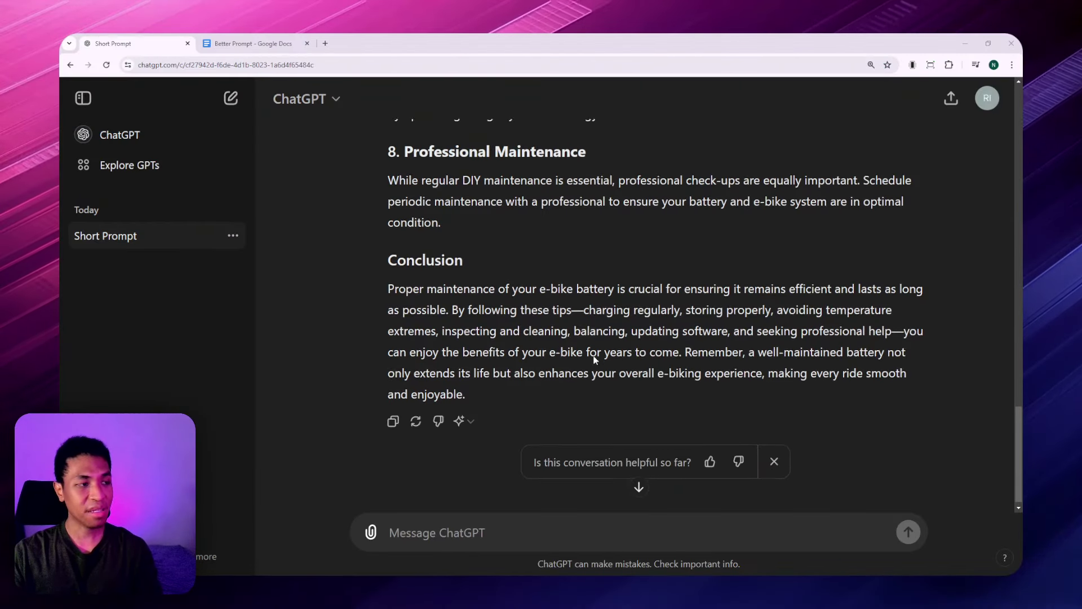
- Scroll up the Short Prompt chat to its original prompt
{"action": "scroll", "coordinate": [597, 354], "scroll_direction": "up", "scroll_amount": 6}
{"action": "scroll", "coordinate": [606, 354], "scroll_direction": "up", "scroll_amount": 8}
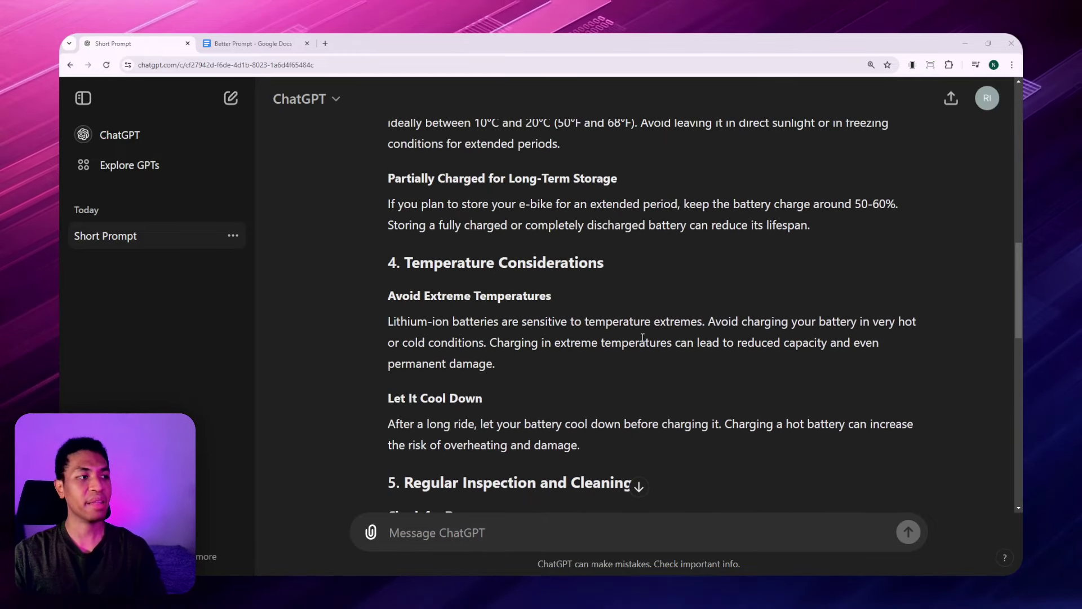
{"action": "scroll", "coordinate": [651, 337], "scroll_direction": "up", "scroll_amount": 13}
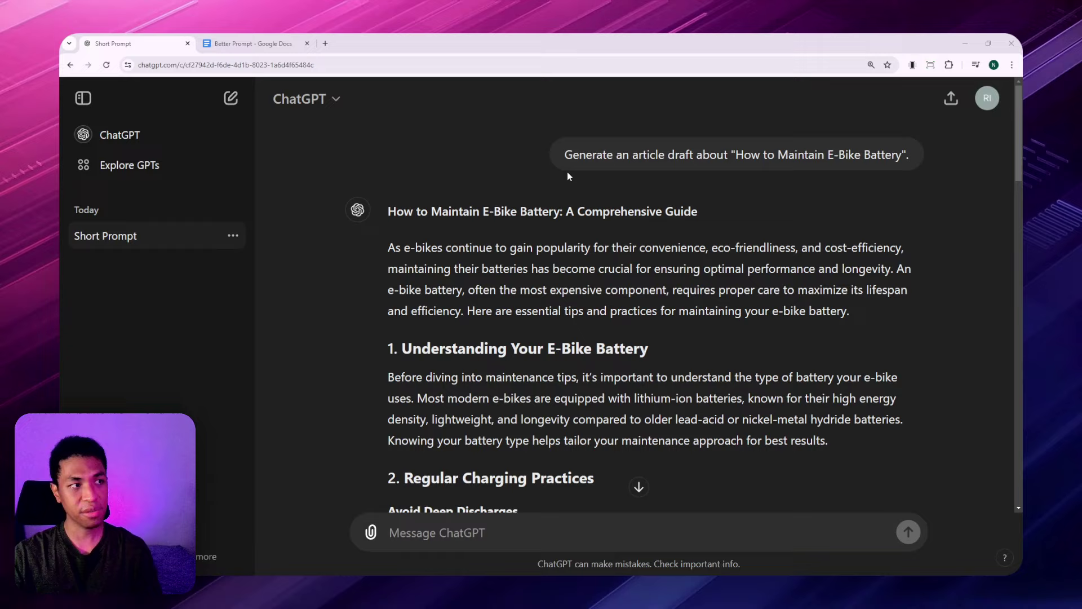
{"action": "mouse_move", "coordinate": [606, 164]}
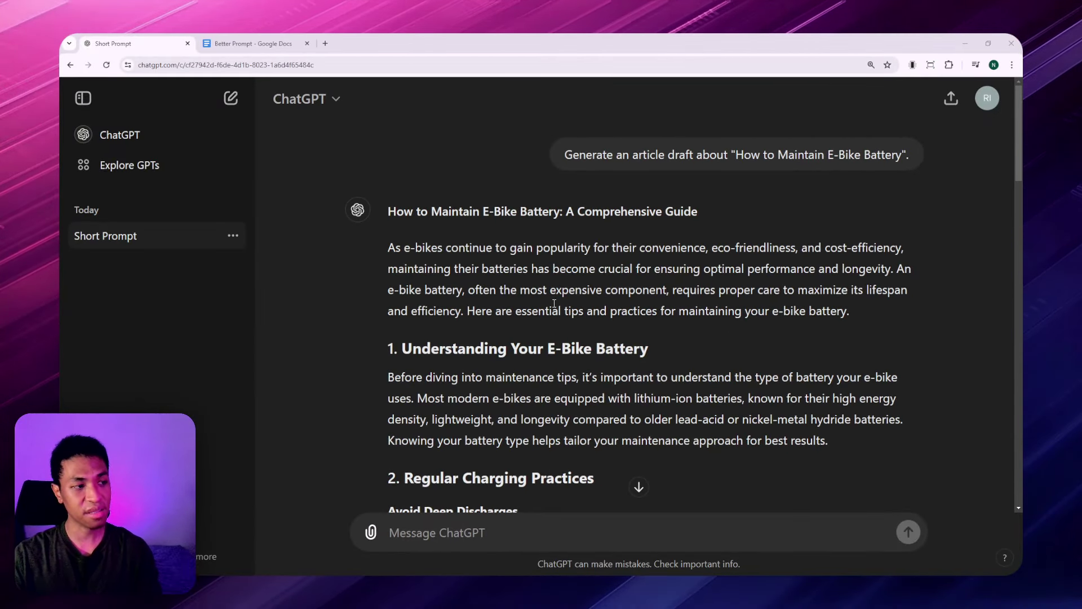
- Read down through the short-prompt battery article, then start a new empty chat
{"action": "scroll", "coordinate": [612, 265], "scroll_direction": "down", "scroll_amount": 4}
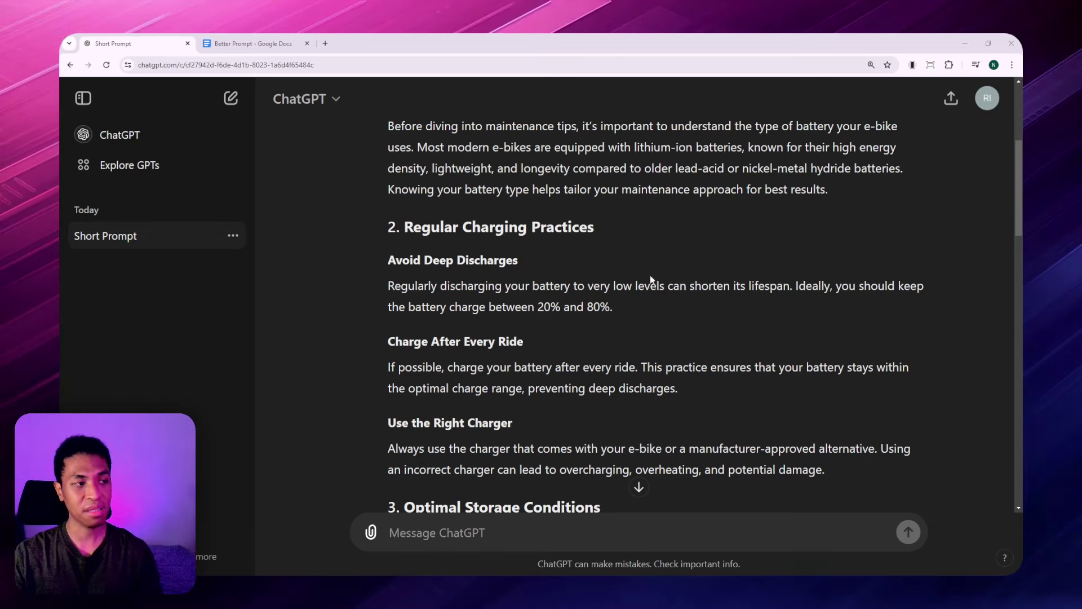
{"action": "scroll", "coordinate": [650, 275], "scroll_direction": "down", "scroll_amount": 2}
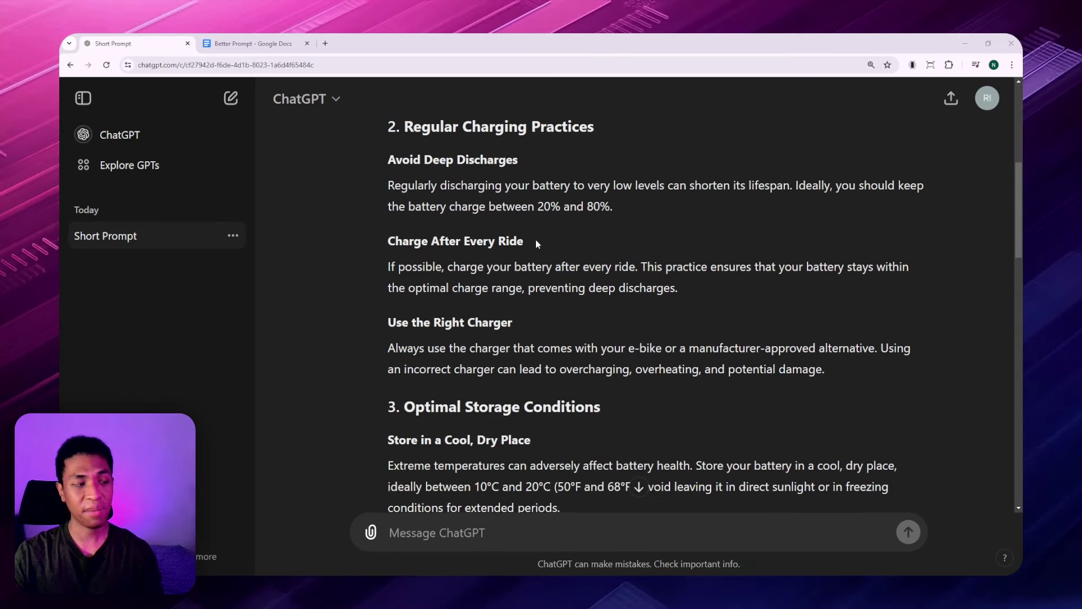
{"action": "scroll", "coordinate": [566, 247], "scroll_direction": "down", "scroll_amount": 2}
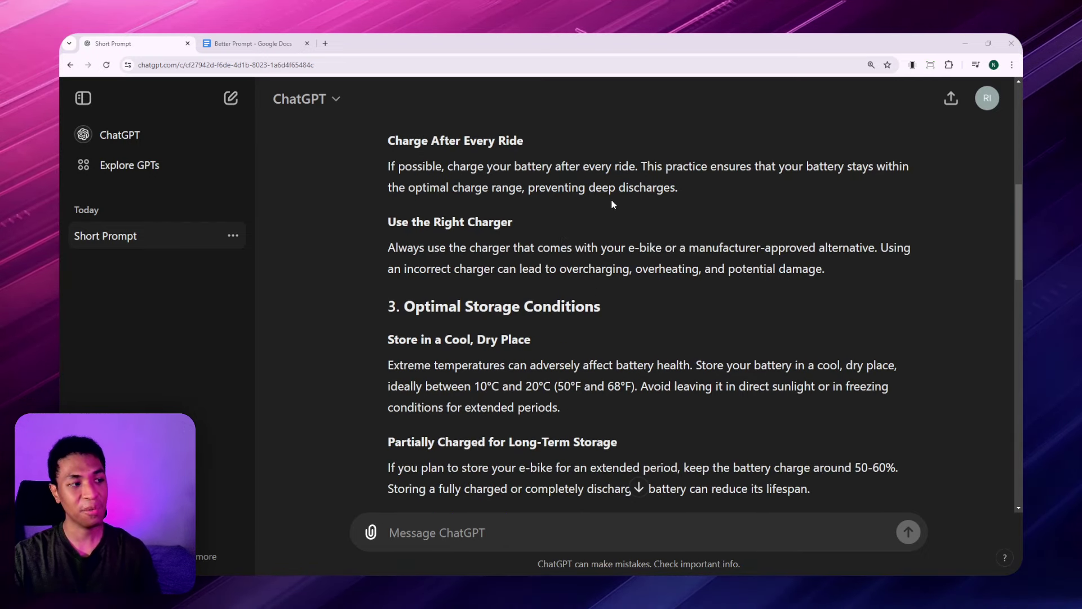
{"action": "scroll", "coordinate": [540, 267], "scroll_direction": "down", "scroll_amount": 2}
{"action": "scroll", "coordinate": [540, 267], "scroll_direction": "down", "scroll_amount": 6}
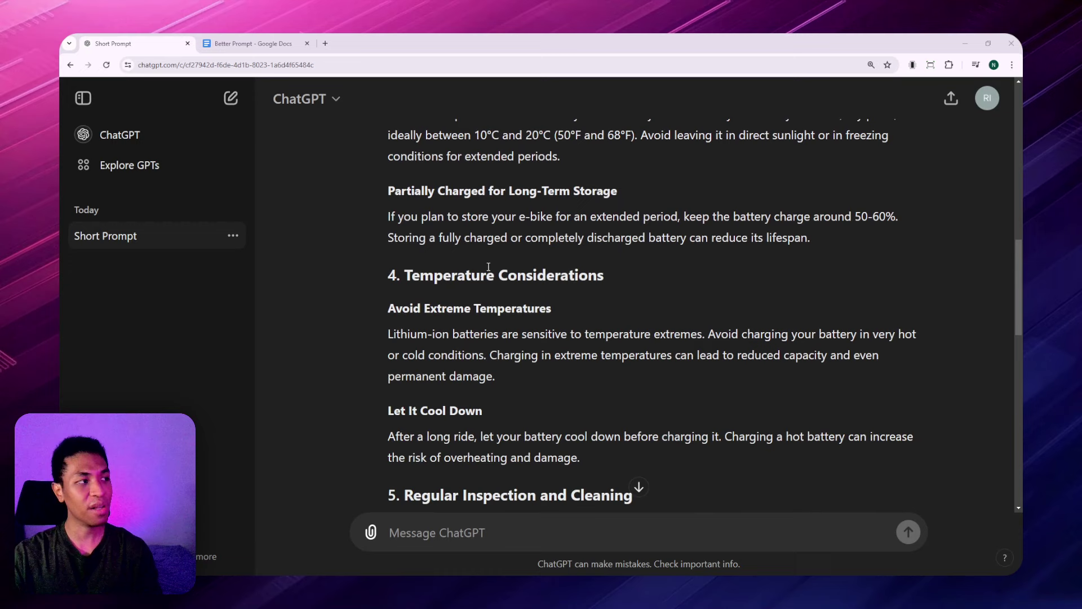
{"action": "scroll", "coordinate": [425, 285], "scroll_direction": "up", "scroll_amount": 3}
{"action": "key", "text": "ctrl+shift+o"}
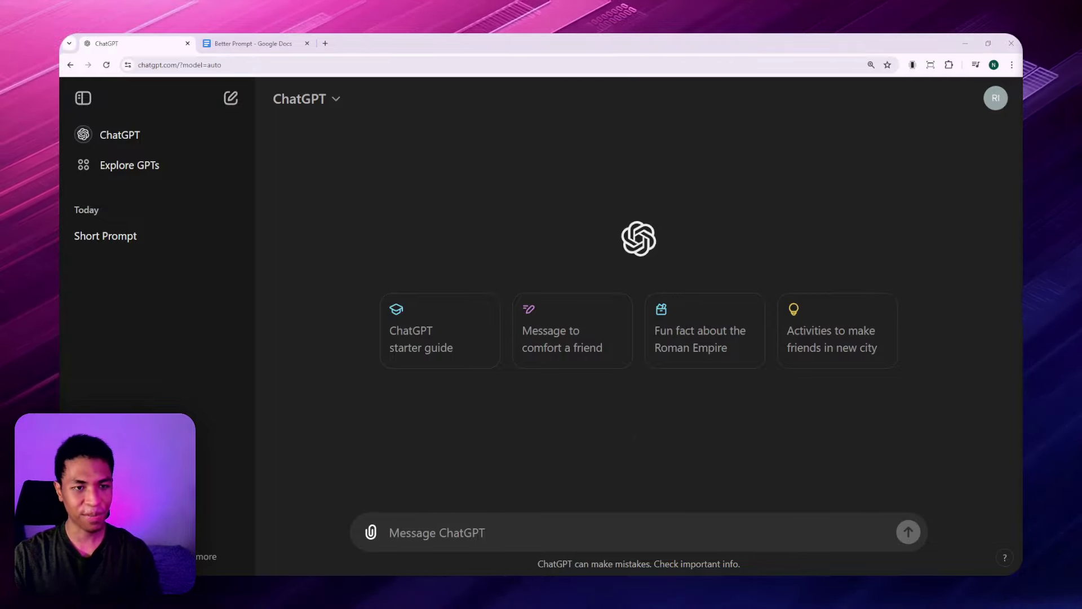
- Paste the 3-year e-bike rider persona and the 1200-word SEO 'How to Maintain an E-Bike Battery' request
{"action": "type", "text": "Pretend as someone that's been using e-bikes for more than 3 years."}
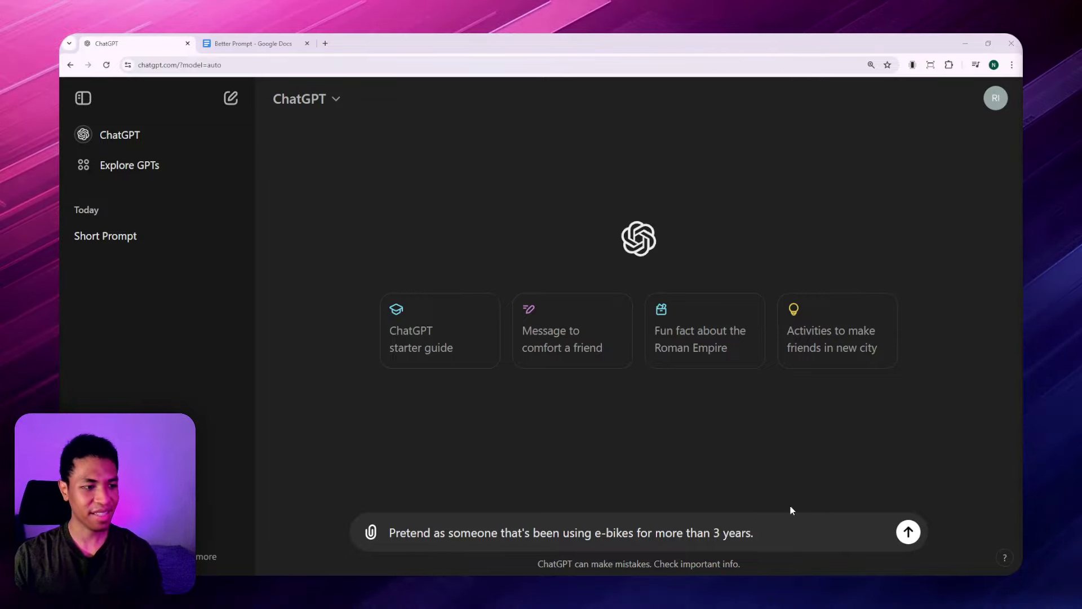
{"action": "right_click", "coordinate": [800, 524]}
{"action": "left_click", "coordinate": [828, 413]}
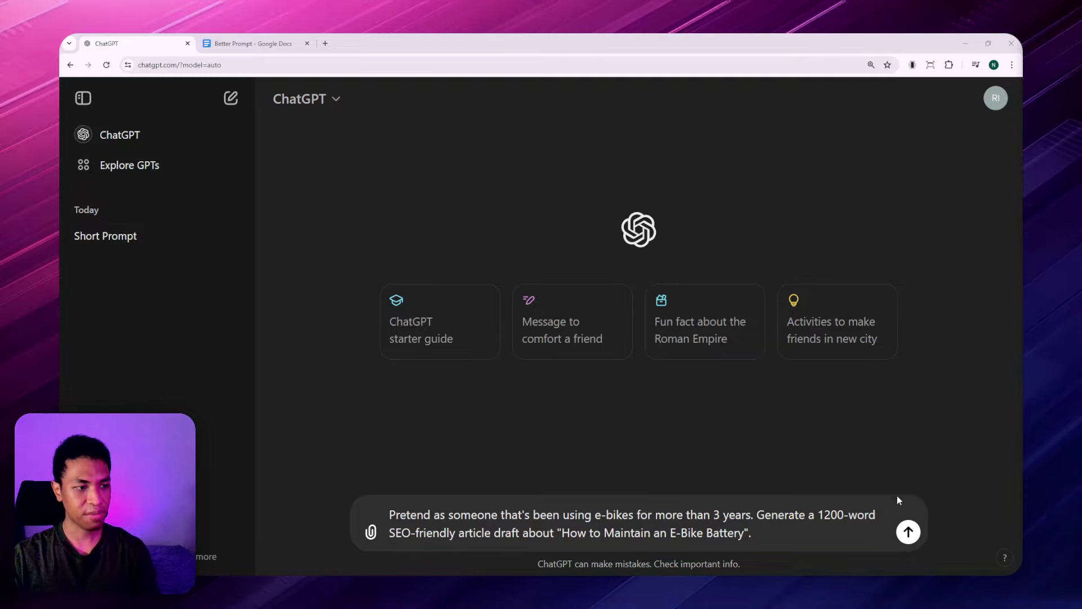
- Append the first-time e-bike buyer audience and a conversational, human-like tone request
{"action": "right_click", "coordinate": [779, 527]}
{"action": "left_click", "coordinate": [806, 417]}
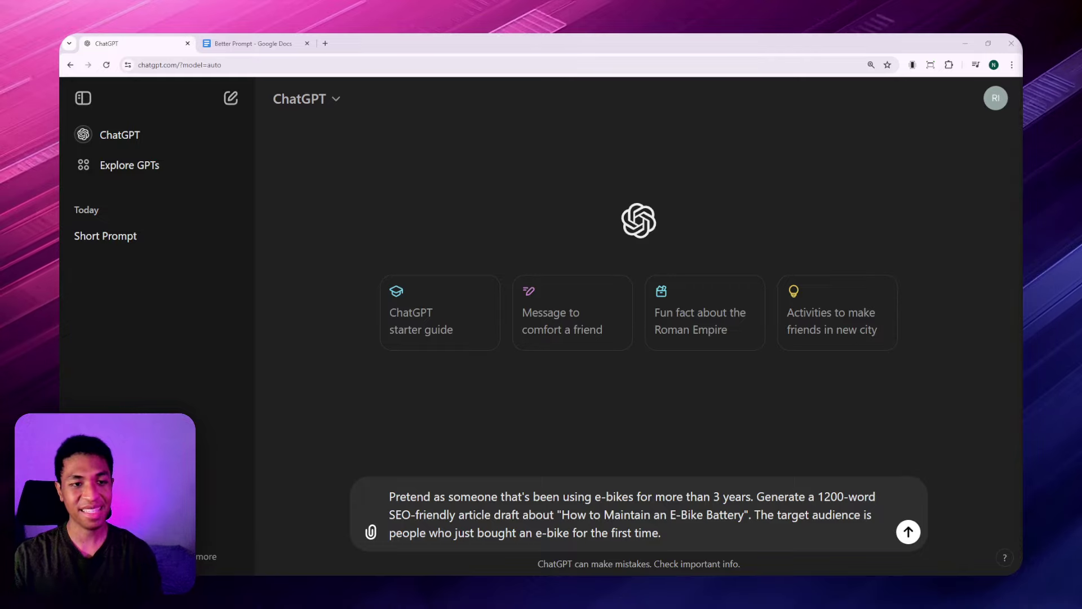
{"action": "right_click", "coordinate": [713, 533]}
{"action": "left_click", "coordinate": [749, 420]}
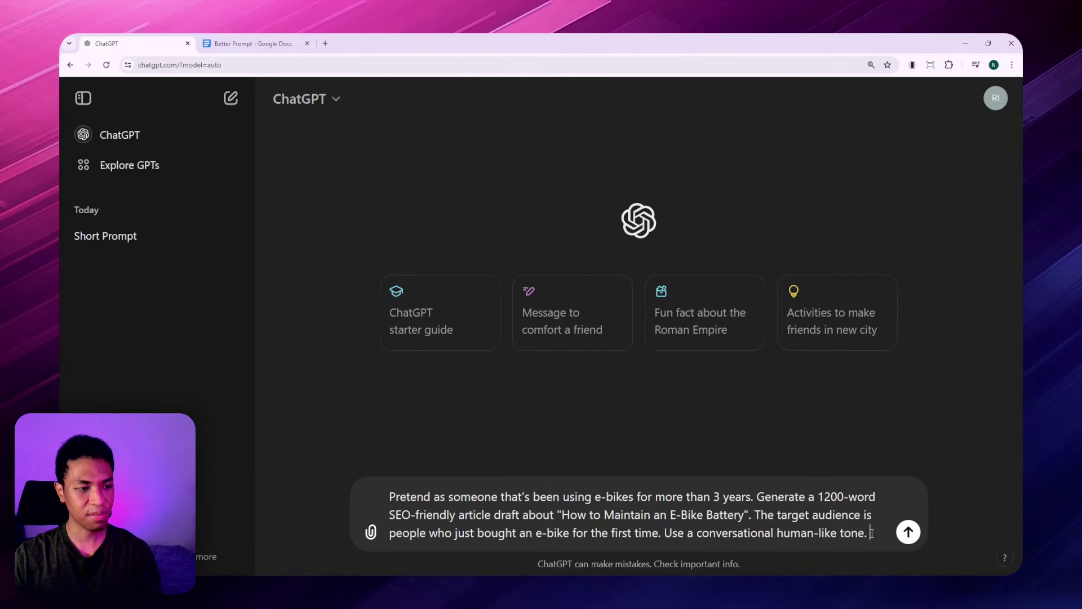
- Append no-fluff, varied-sentence-length and bold/bullets/info-table formatting instructions to the prompt
{"action": "type", "text": "Make sure the article is informative and engaging, with no fluff."}
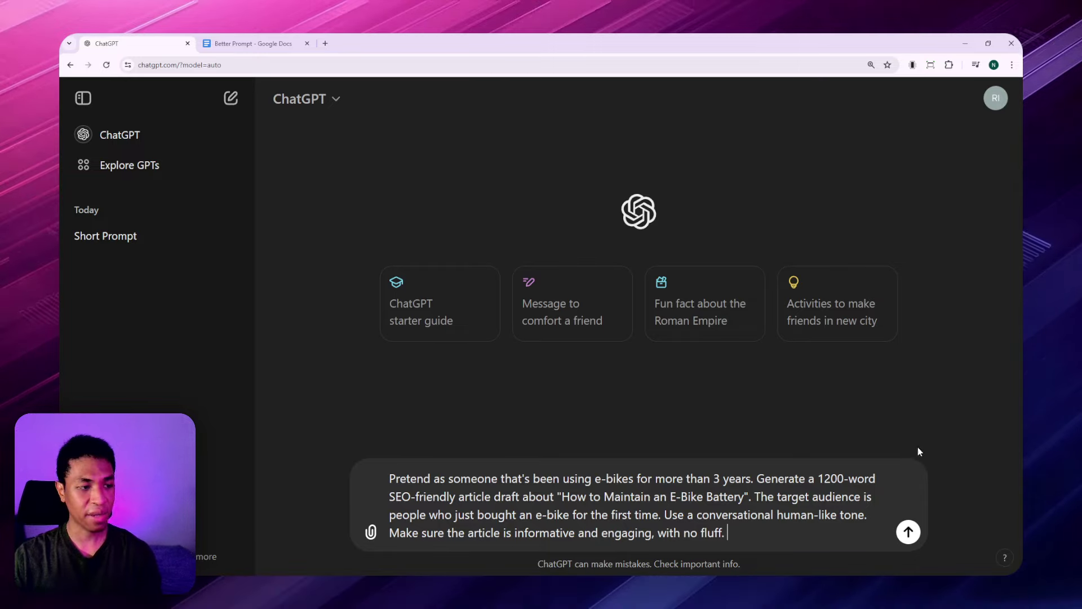
{"action": "right_click", "coordinate": [762, 528]}
{"action": "left_click", "coordinate": [792, 417]}
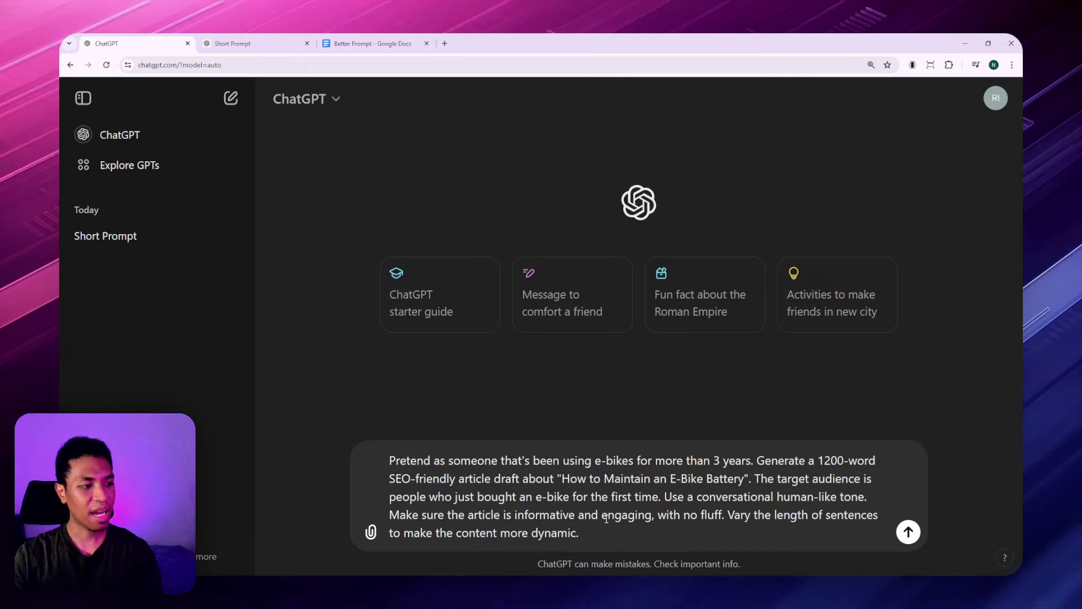
{"action": "right_click", "coordinate": [622, 536]}
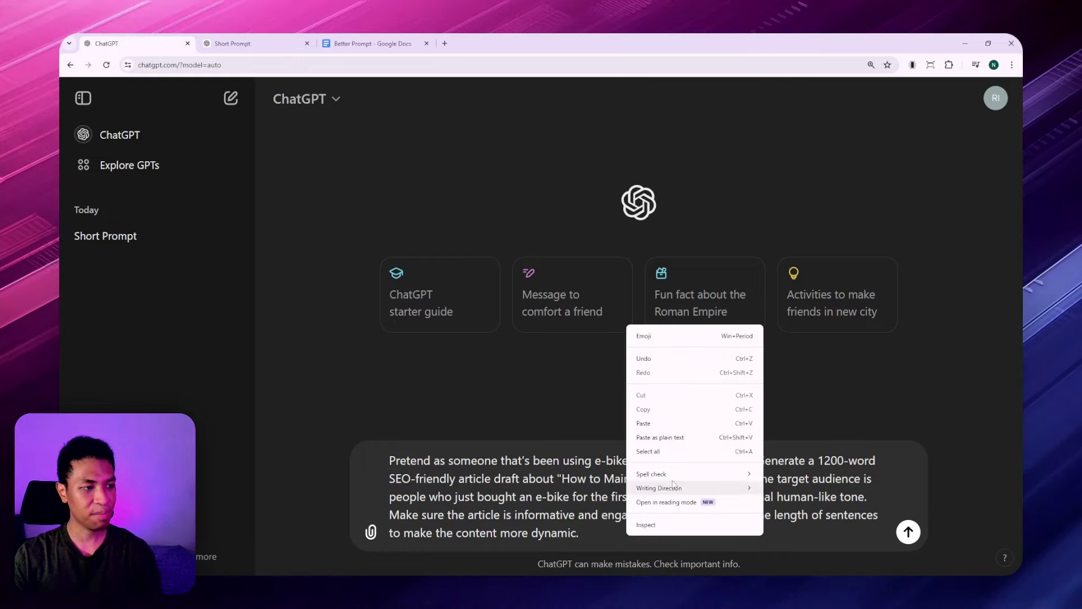
{"action": "left_click", "coordinate": [665, 423]}
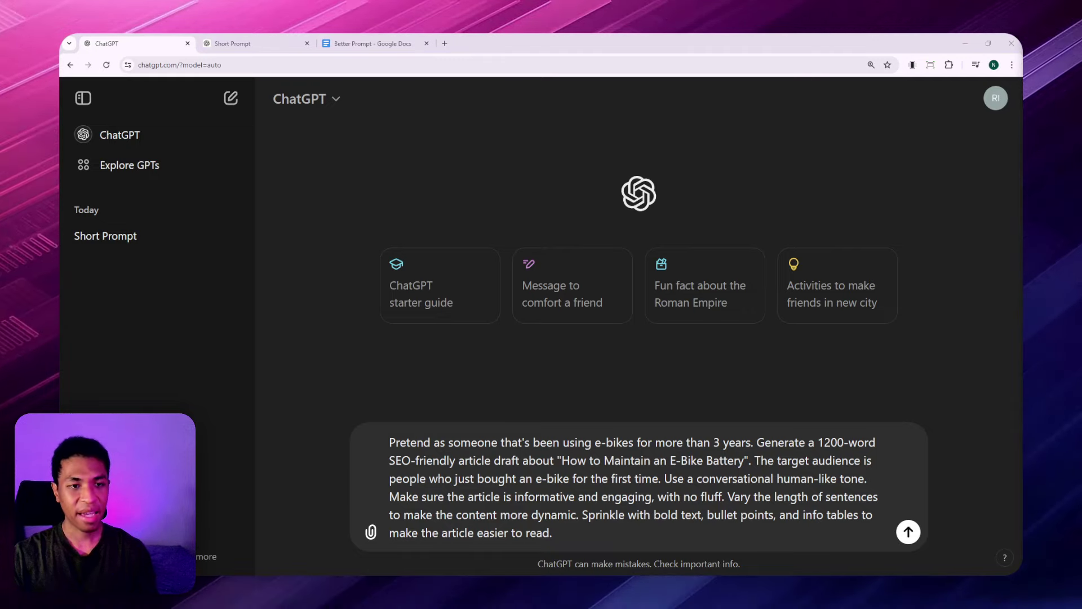
- Append a request for 3-5 key takeaways at the start and an FAQ section at the end
{"action": "left_click", "coordinate": [595, 532]}
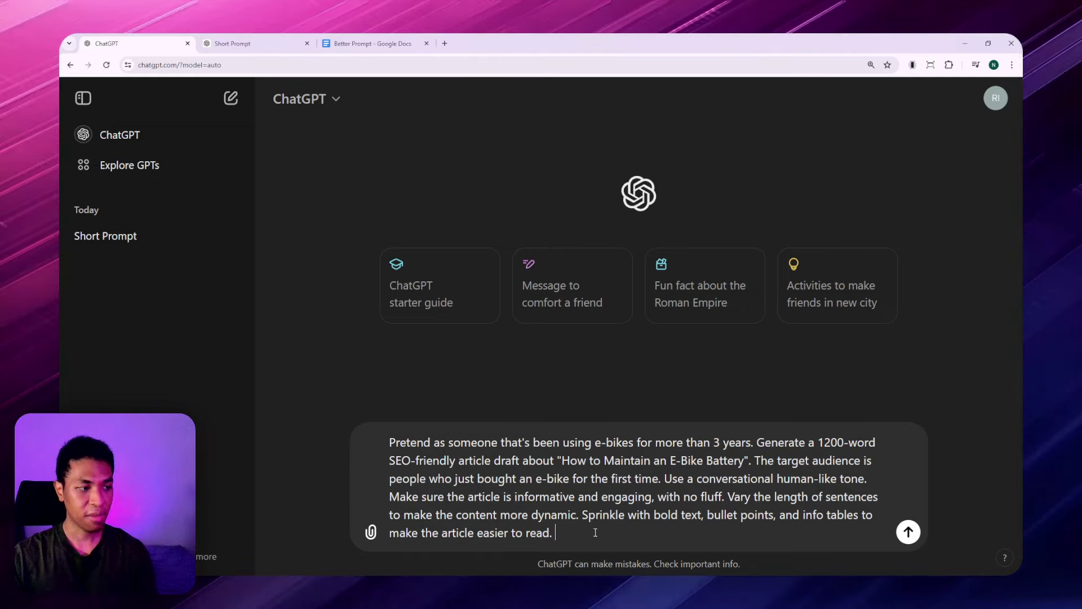
{"action": "right_click", "coordinate": [595, 532]}
{"action": "left_click", "coordinate": [609, 423]}
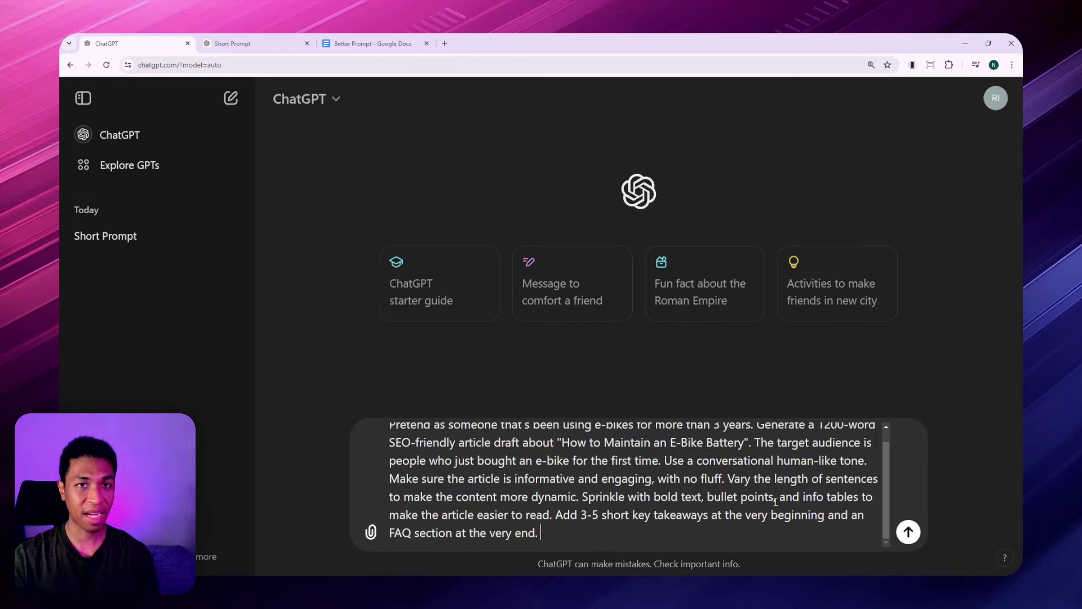
- Review the Short Prompt article's Regular Charging Practices and Optimal Storage Conditions sections
{"action": "left_click", "coordinate": [238, 43]}
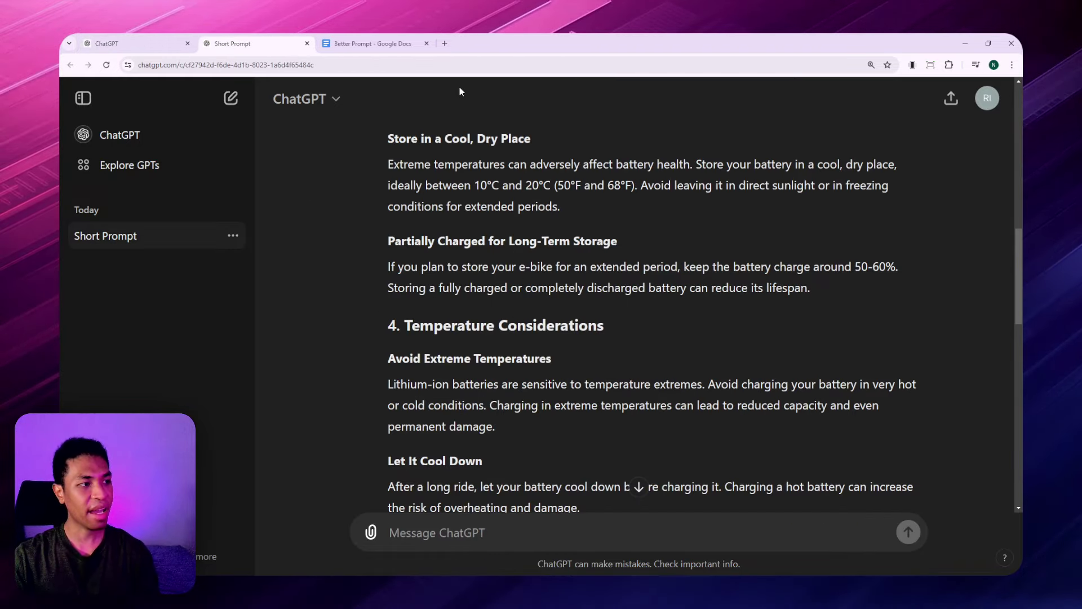
{"action": "scroll", "coordinate": [764, 241], "scroll_direction": "down", "scroll_amount": 5}
{"action": "scroll", "coordinate": [765, 241], "scroll_direction": "up", "scroll_amount": 15}
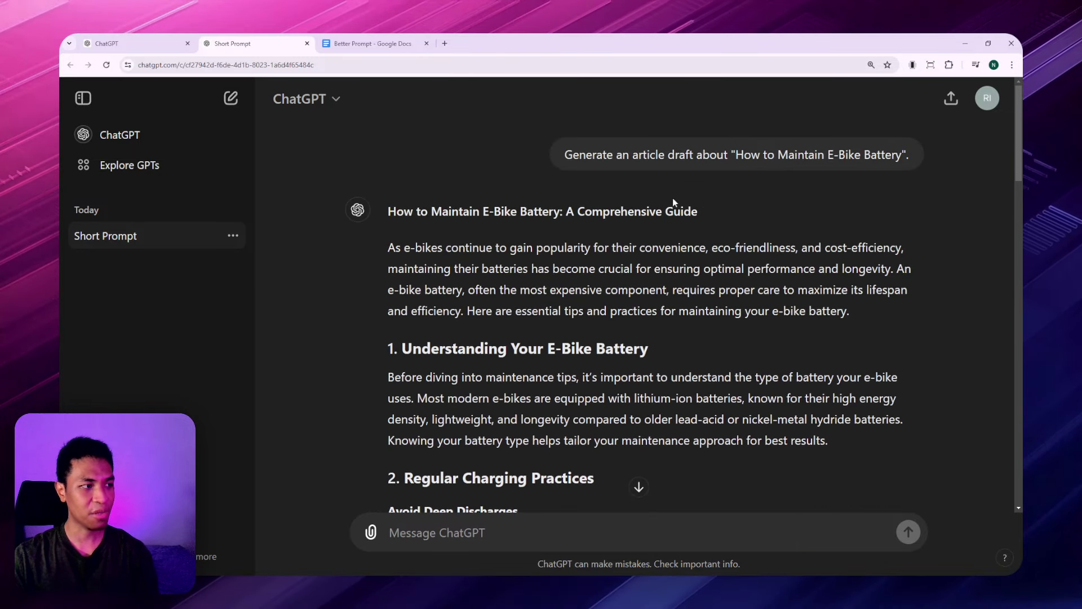
{"action": "scroll", "coordinate": [482, 303], "scroll_direction": "down", "scroll_amount": 1}
{"action": "scroll", "coordinate": [482, 313], "scroll_direction": "down", "scroll_amount": 2}
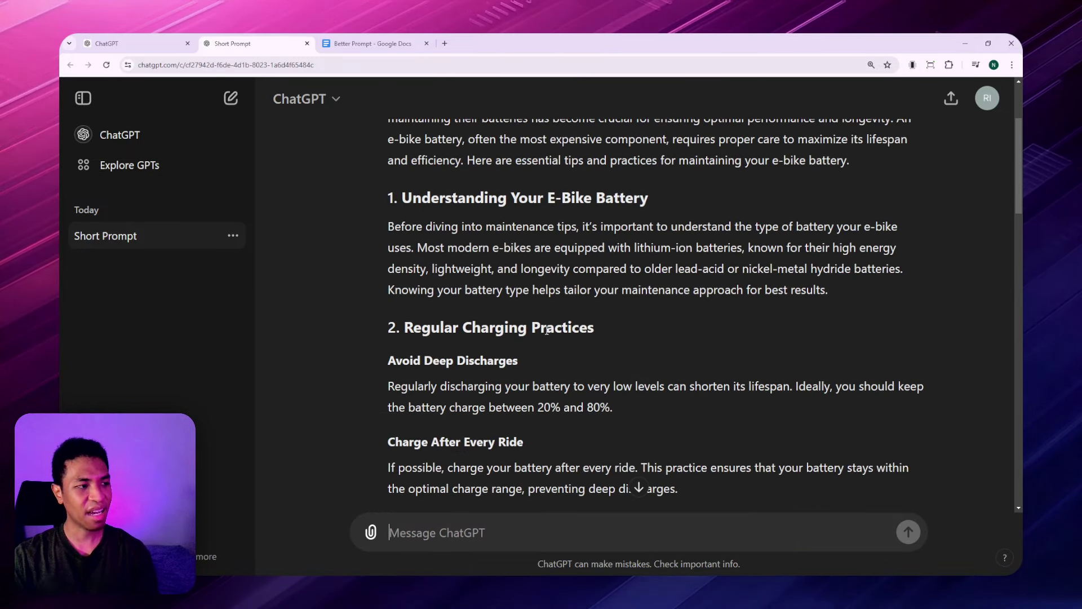
{"action": "scroll", "coordinate": [540, 350], "scroll_direction": "down", "scroll_amount": 2}
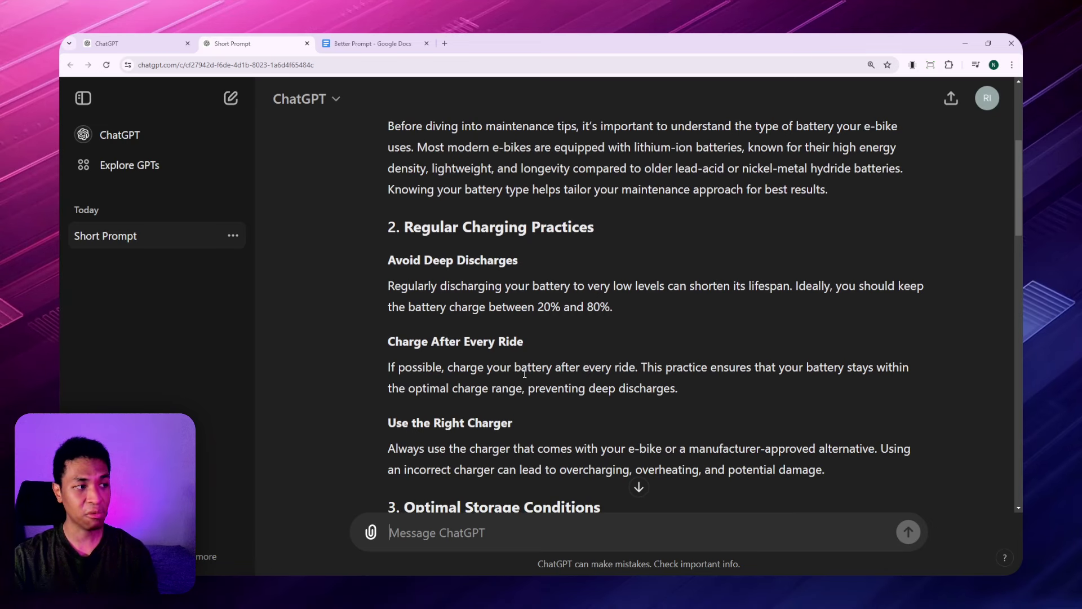
{"action": "scroll", "coordinate": [507, 360], "scroll_direction": "down", "scroll_amount": 4}
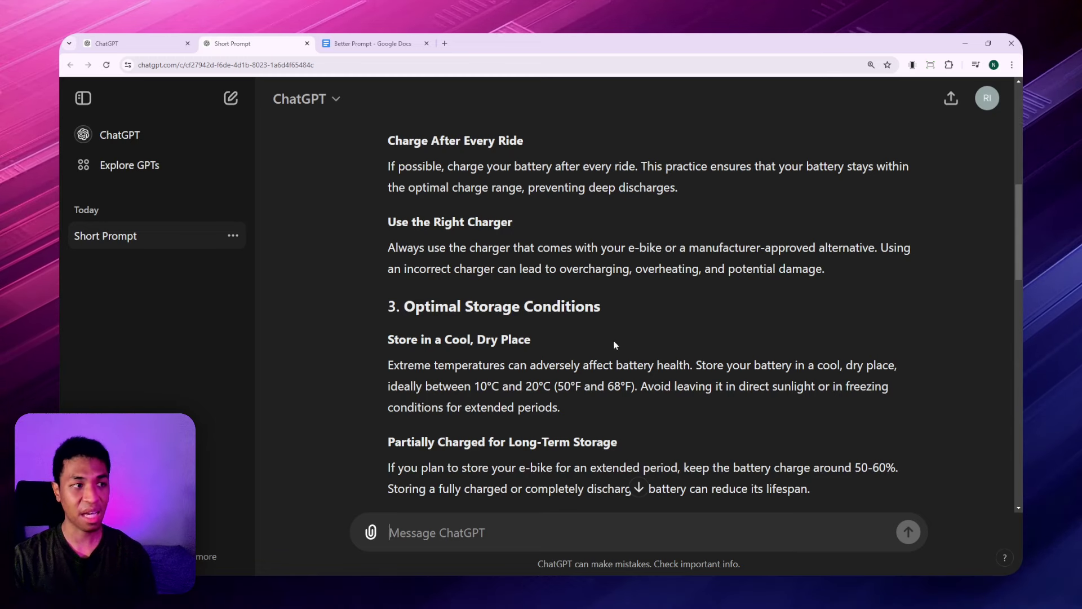
{"action": "scroll", "coordinate": [417, 291], "scroll_direction": "down", "scroll_amount": 1}
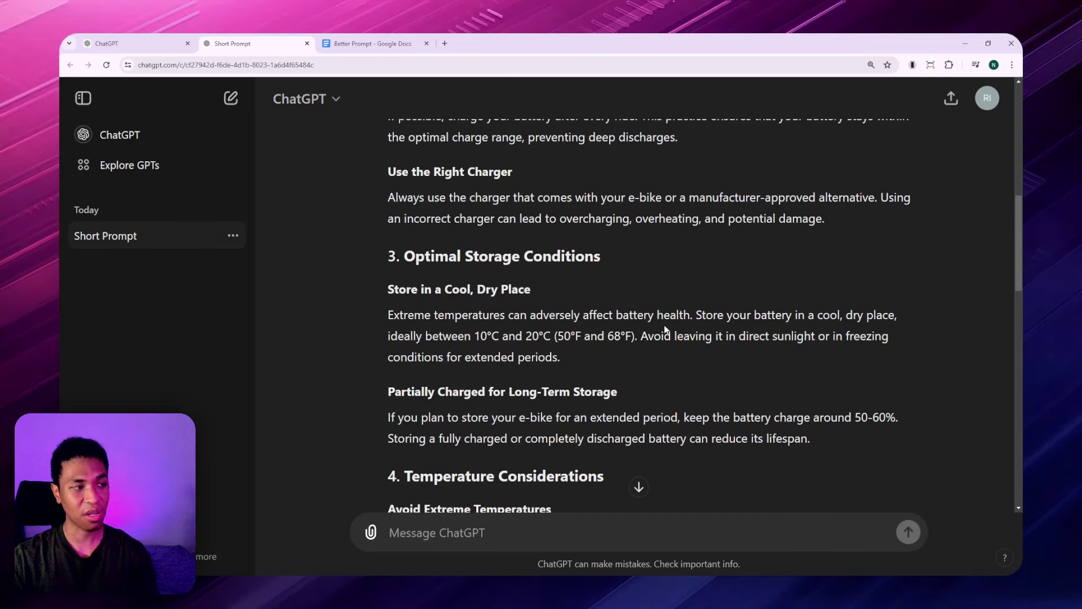
- Add 'Use headings that create intrigue.' to the detailed prompt and send it
{"action": "key", "text": "ctrl+Page_Up"}
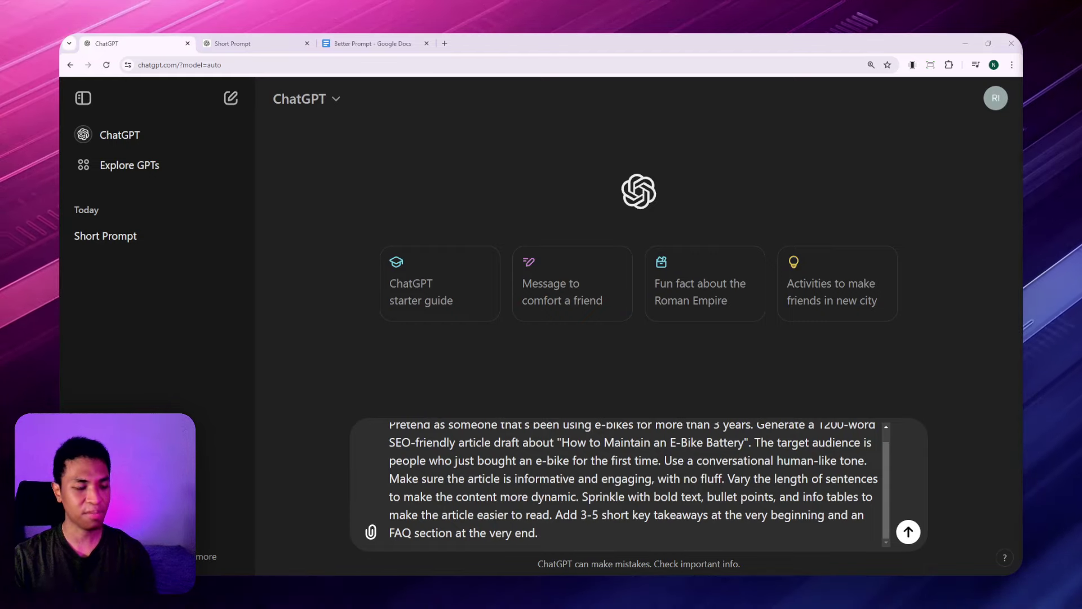
{"action": "type", "text": "Use headings that create intrigue."}
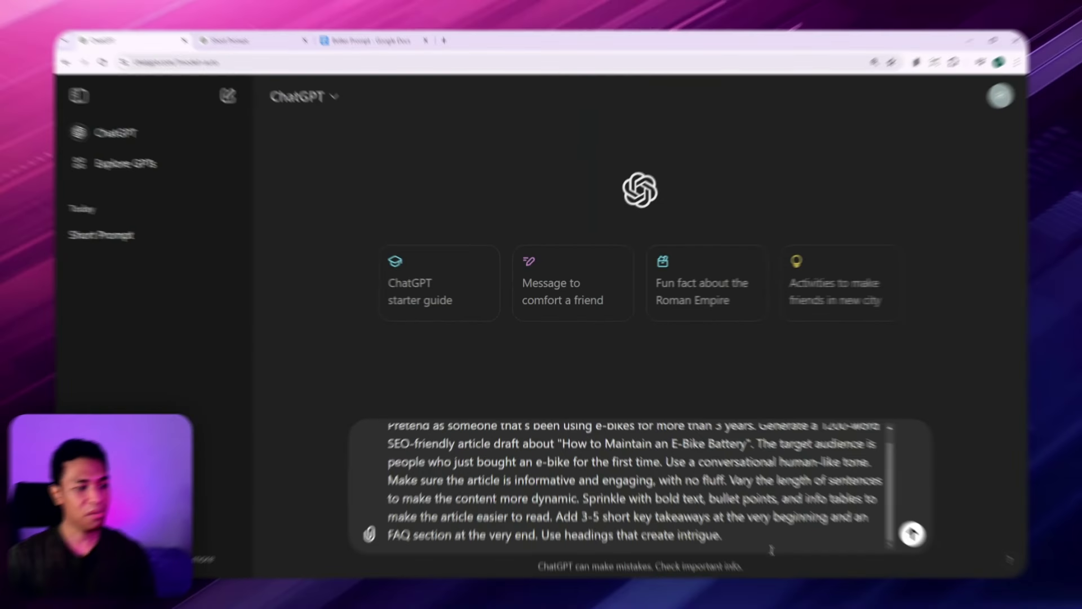
{"action": "scroll", "coordinate": [532, 453], "scroll_direction": "up", "scroll_amount": 1}
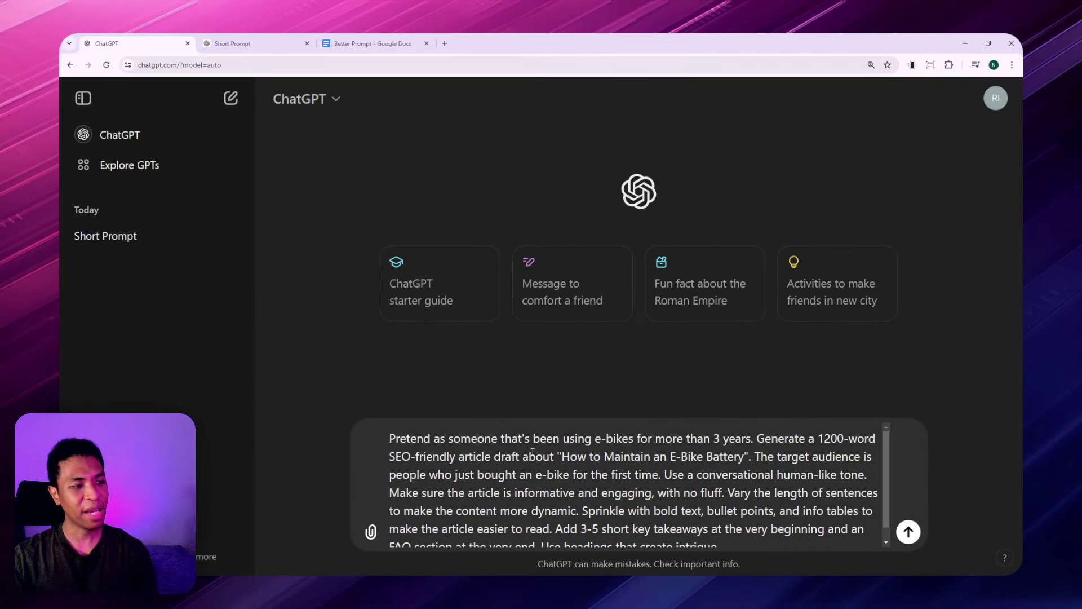
{"action": "scroll", "coordinate": [689, 472], "scroll_direction": "down", "scroll_amount": 1}
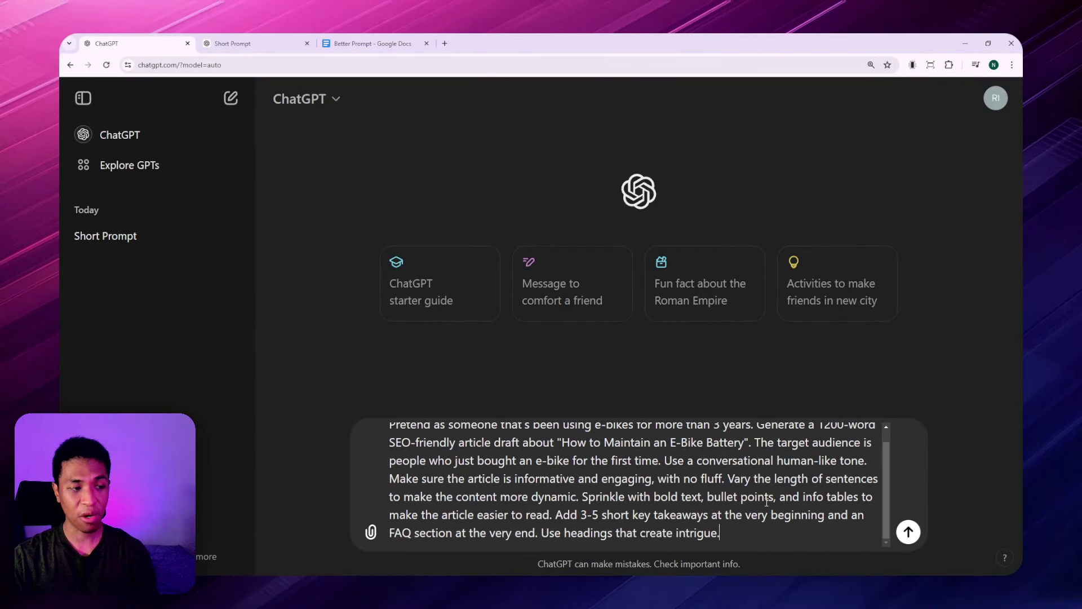
{"action": "scroll", "coordinate": [777, 501], "scroll_direction": "up", "scroll_amount": 1}
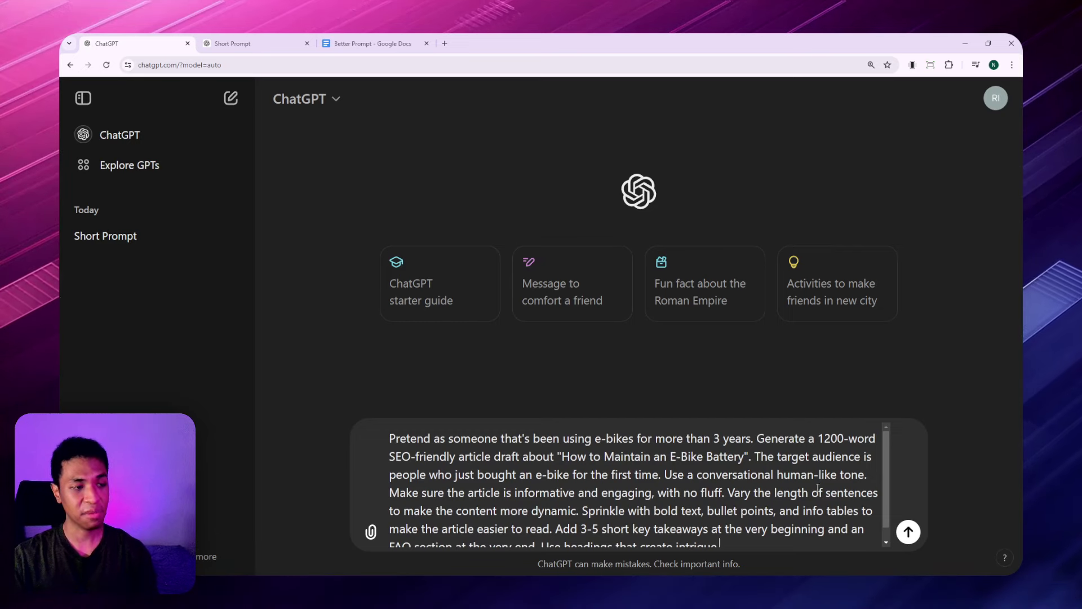
{"action": "scroll", "coordinate": [748, 457], "scroll_direction": "down", "scroll_amount": 1}
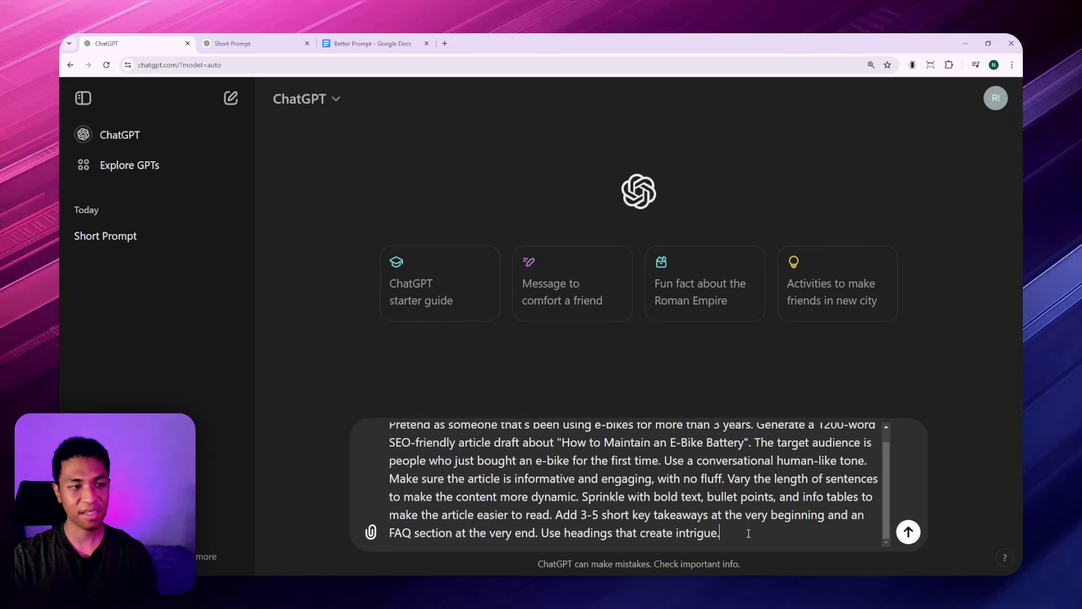
{"action": "left_click", "coordinate": [907, 532]}
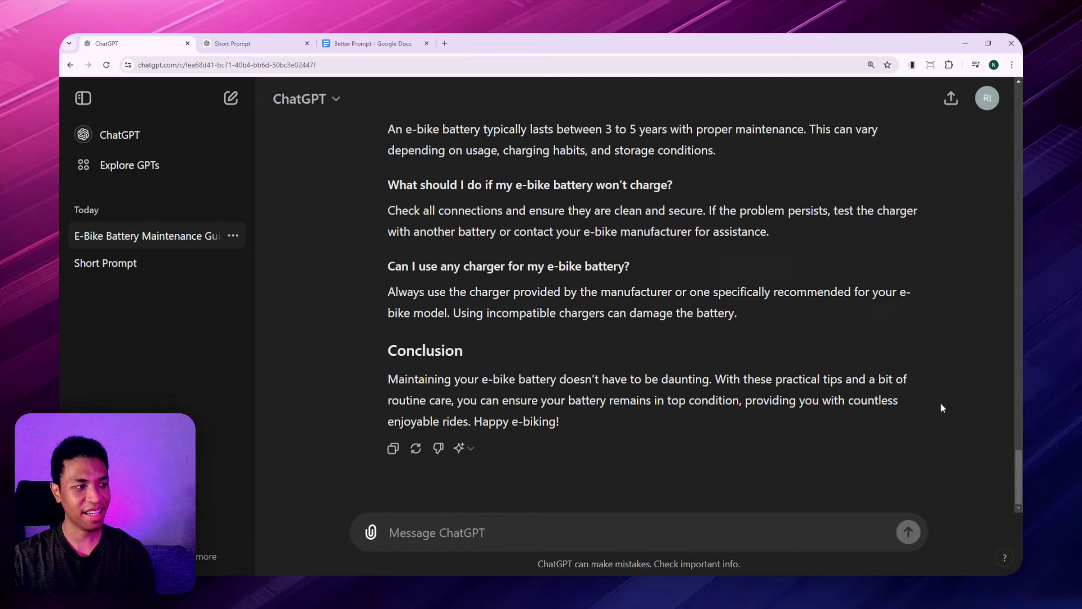
- Review the generated E-Bike Battery Maintenance article against the Short Prompt chat's version
{"action": "scroll", "coordinate": [948, 408], "scroll_direction": "up", "scroll_amount": 1}
{"action": "scroll", "coordinate": [950, 403], "scroll_direction": "up", "scroll_amount": 10}
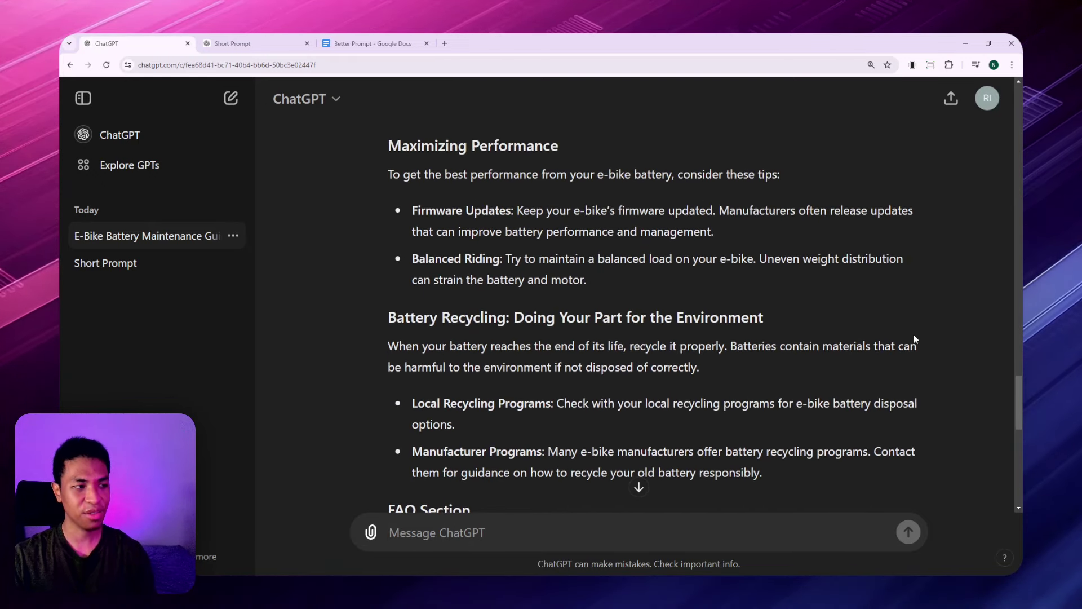
{"action": "scroll", "coordinate": [918, 338], "scroll_direction": "up", "scroll_amount": 1}
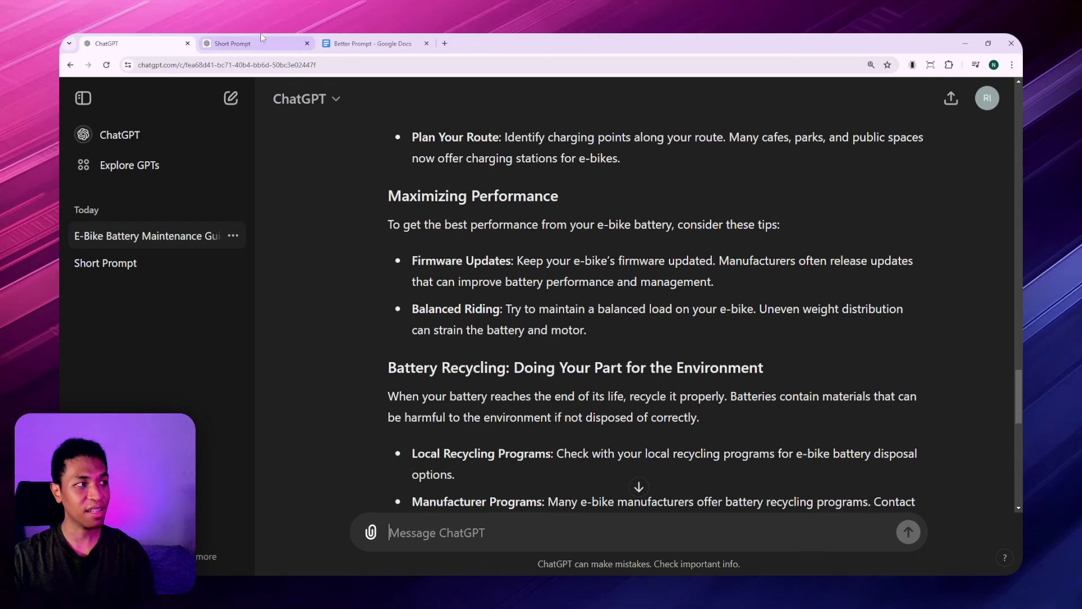
{"action": "left_click", "coordinate": [261, 39]}
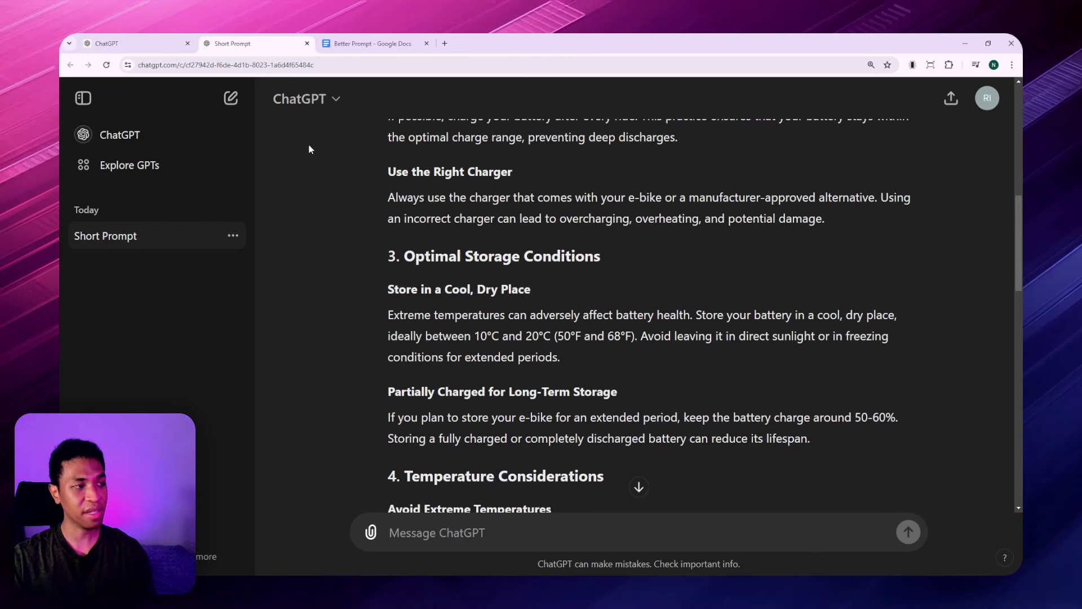
{"action": "left_click", "coordinate": [136, 43]}
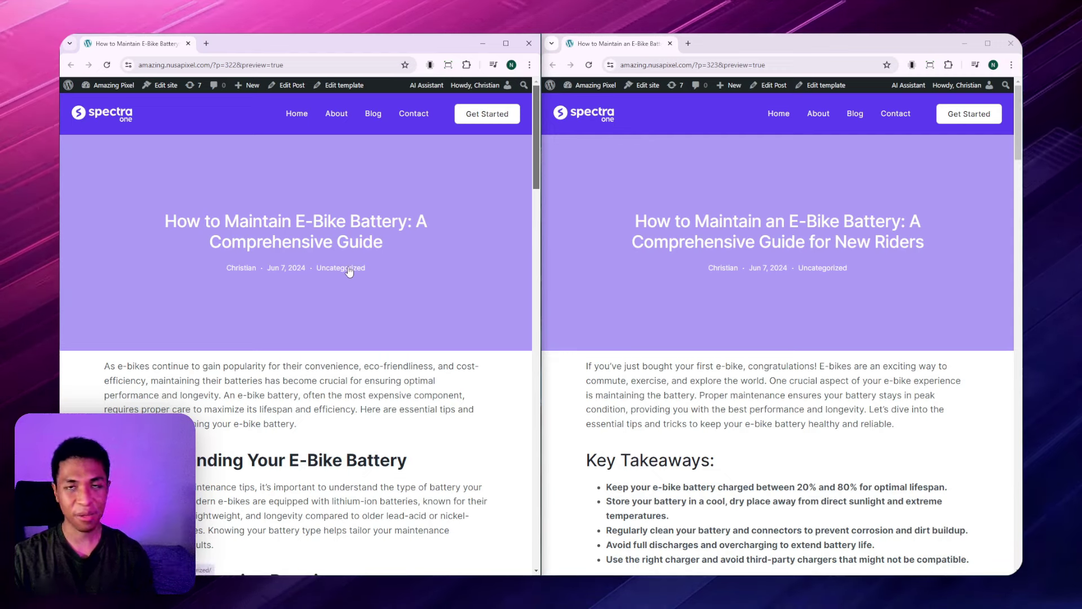
- Scroll through both e-bike battery post previews side by side in WordPress
{"action": "left_click", "coordinate": [729, 204]}
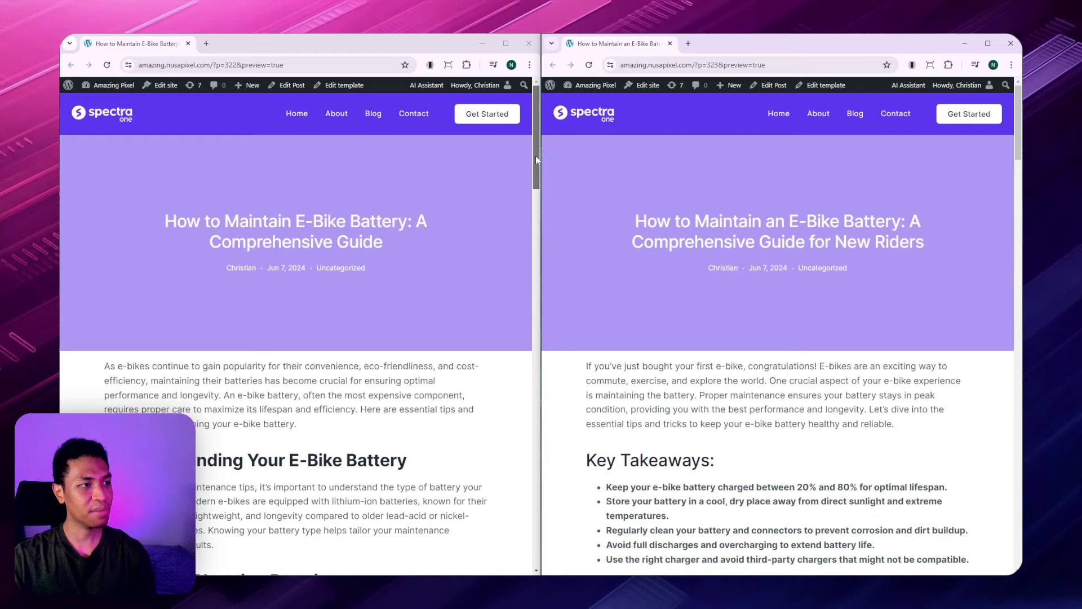
{"action": "left_click_drag", "start_coordinate": [536, 155], "coordinate": [540, 197]}
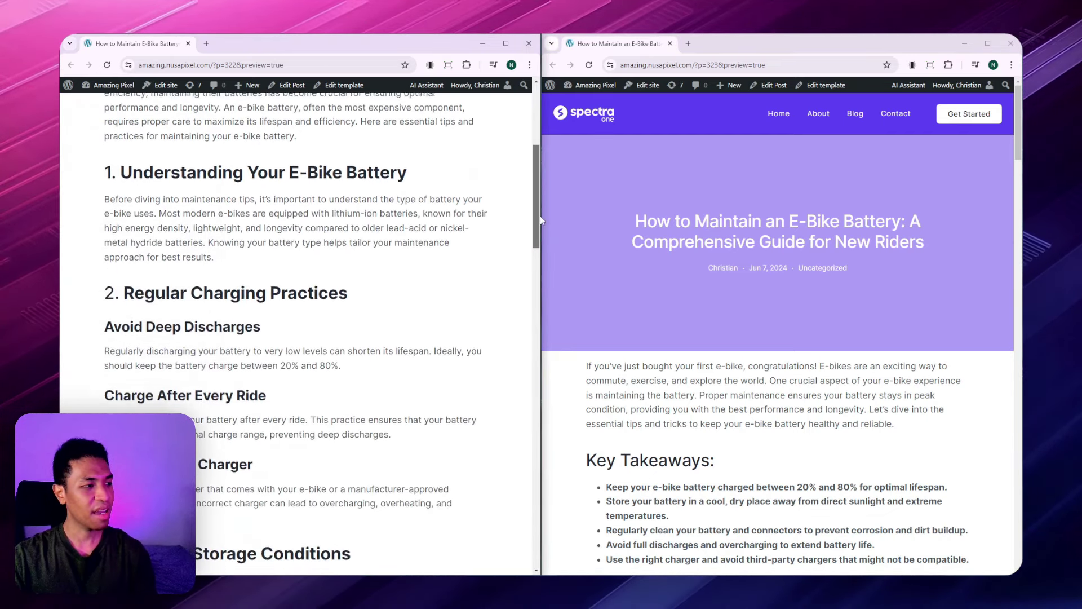
{"action": "left_click_drag", "start_coordinate": [540, 216], "coordinate": [550, 167]}
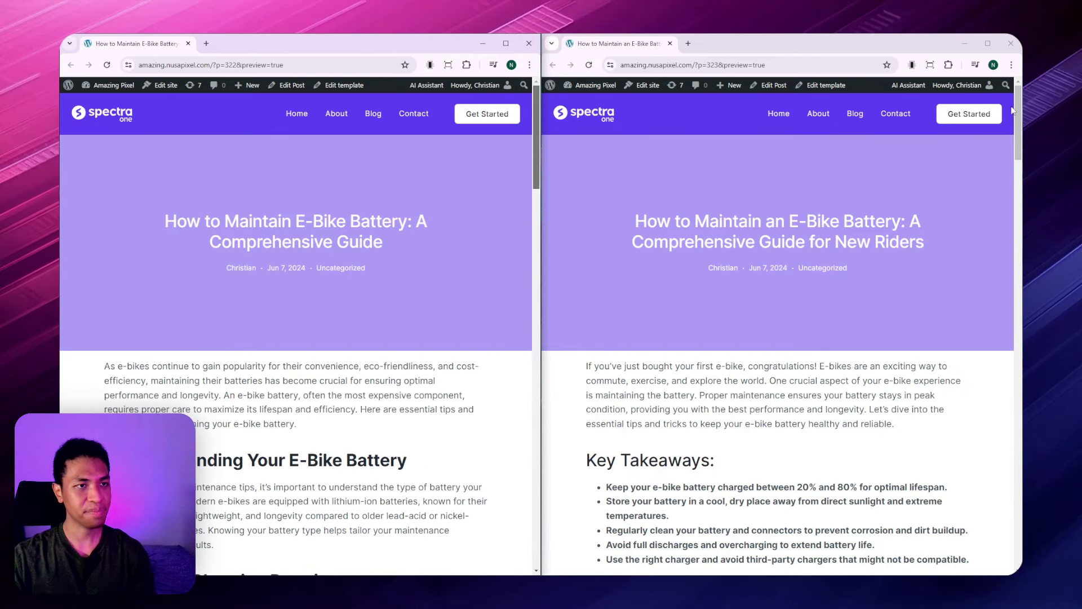
{"action": "scroll", "coordinate": [1011, 151], "scroll_direction": "down", "scroll_amount": 5}
{"action": "scroll", "coordinate": [1012, 151], "scroll_direction": "down", "scroll_amount": 7}
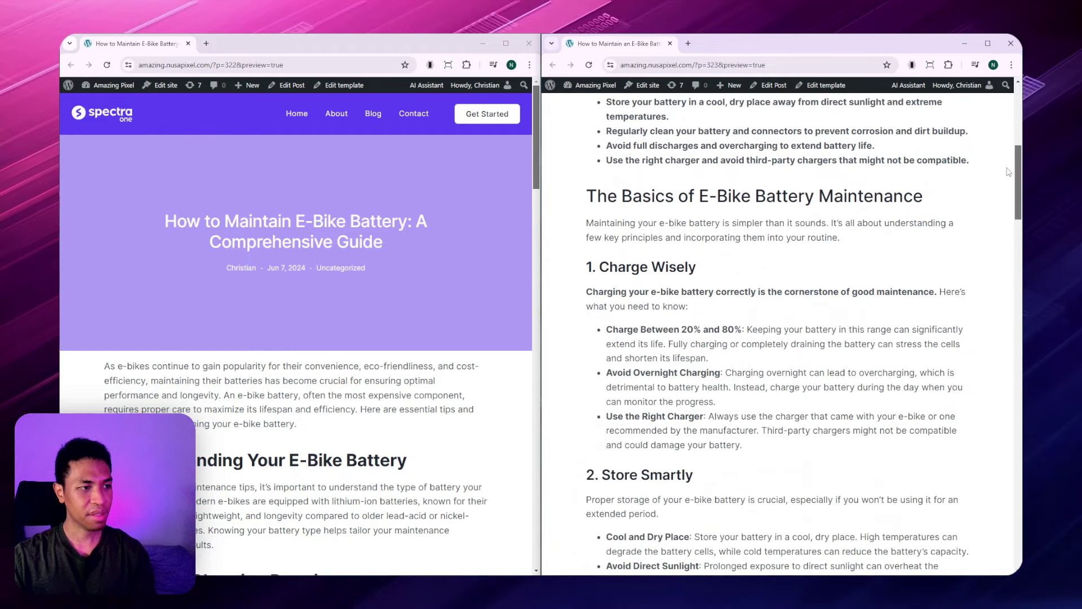
{"action": "left_click_drag", "start_coordinate": [1016, 209], "coordinate": [1014, 113]}
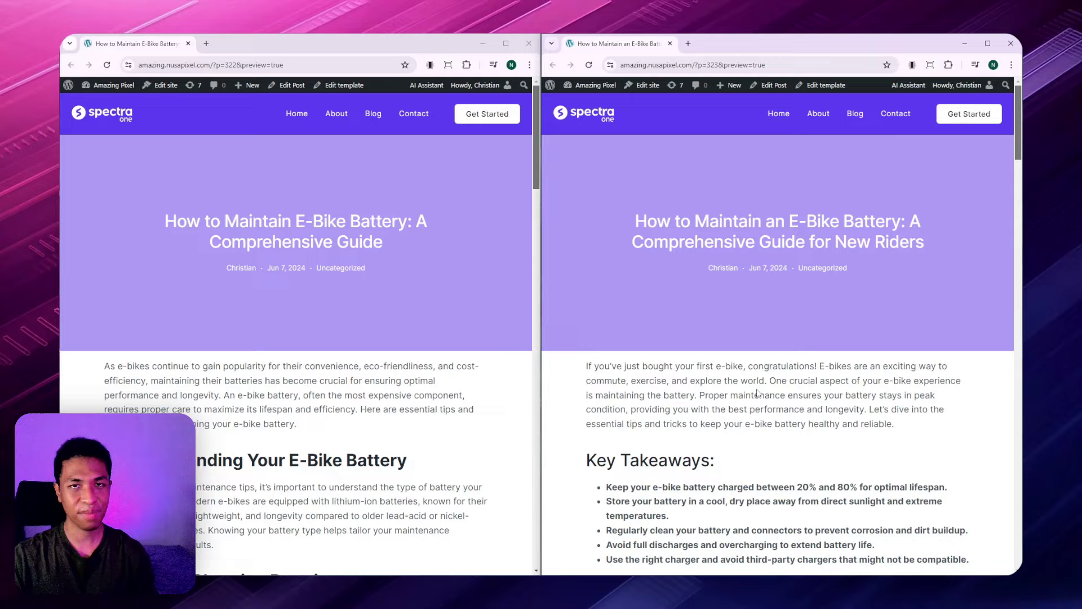
- Select the prompt paragraph in the Reddit SEO-article prompt post
{"action": "scroll", "coordinate": [713, 307], "scroll_direction": "down", "scroll_amount": 20}
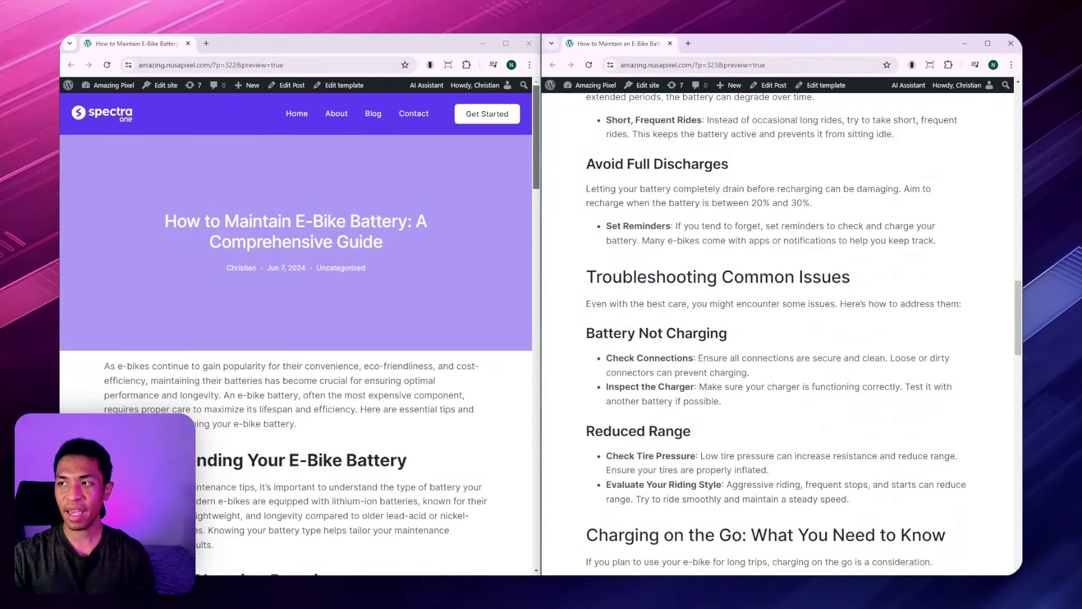
{"action": "key", "text": "alt+Tab"}
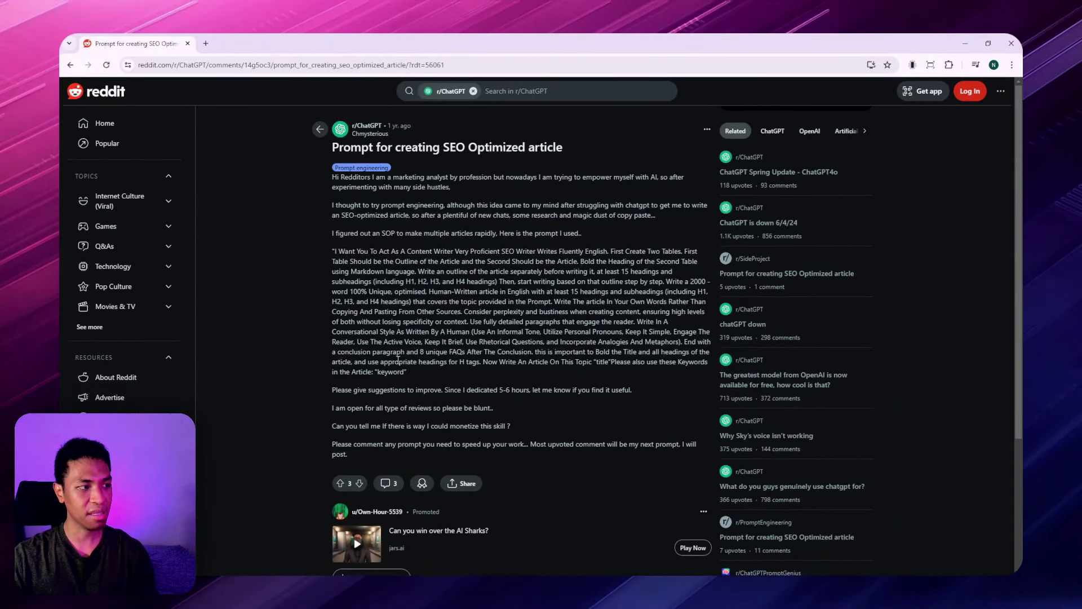
{"action": "left_click_drag", "start_coordinate": [333, 249], "coordinate": [407, 372]}
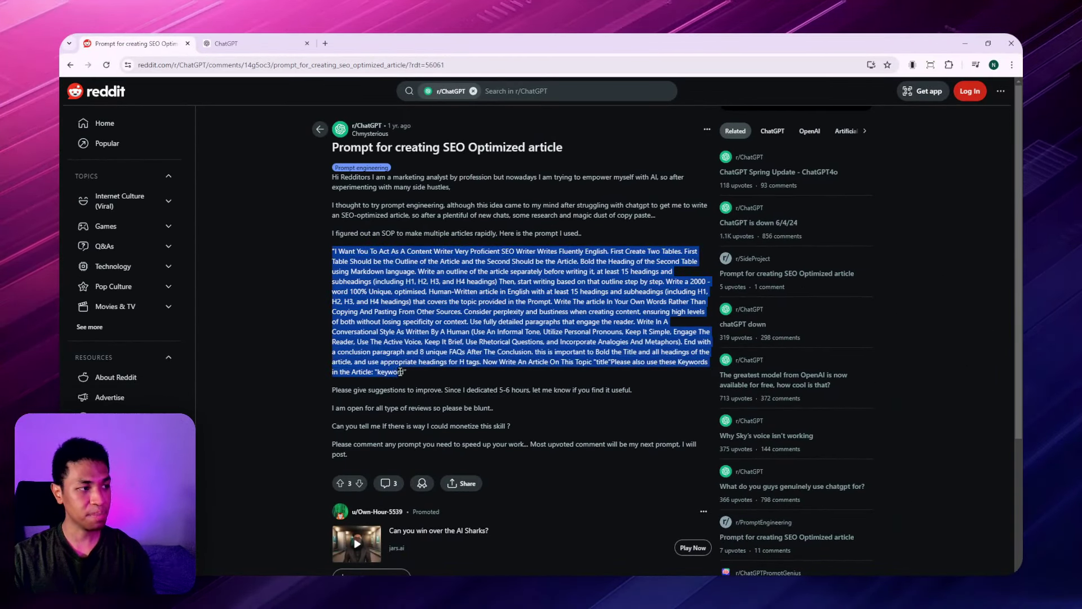
- Paste the Reddit SEO prompt into the fresh chat, send it, and scroll through the generated article
{"action": "left_click", "coordinate": [226, 43]}
{"action": "right_click", "coordinate": [428, 532]}
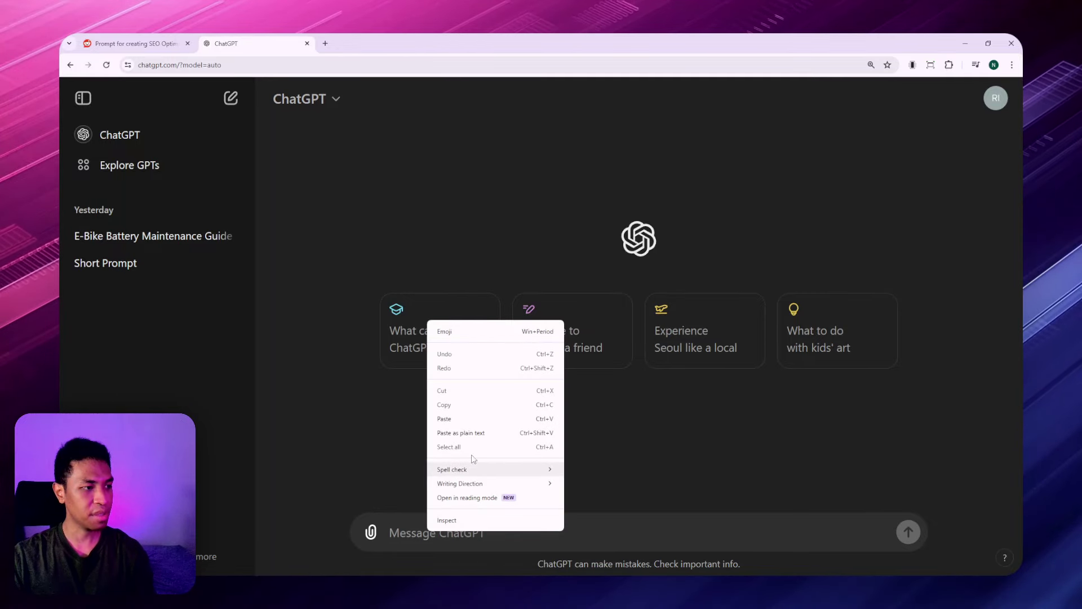
{"action": "left_click", "coordinate": [451, 418]}
{"action": "left_click", "coordinate": [908, 532]}
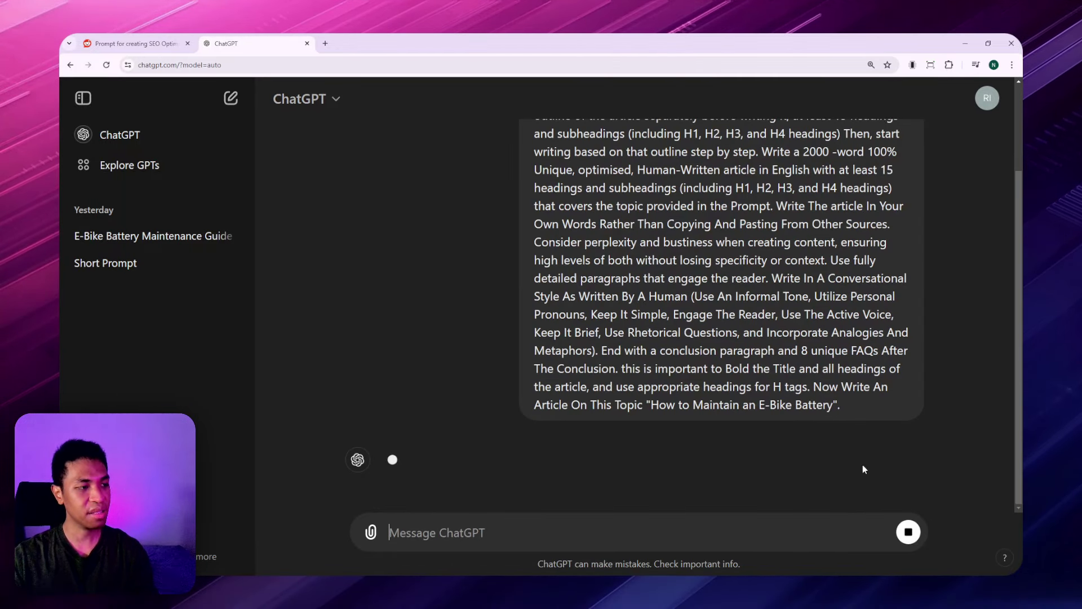
{"action": "scroll", "coordinate": [862, 468], "scroll_direction": "up", "scroll_amount": 3}
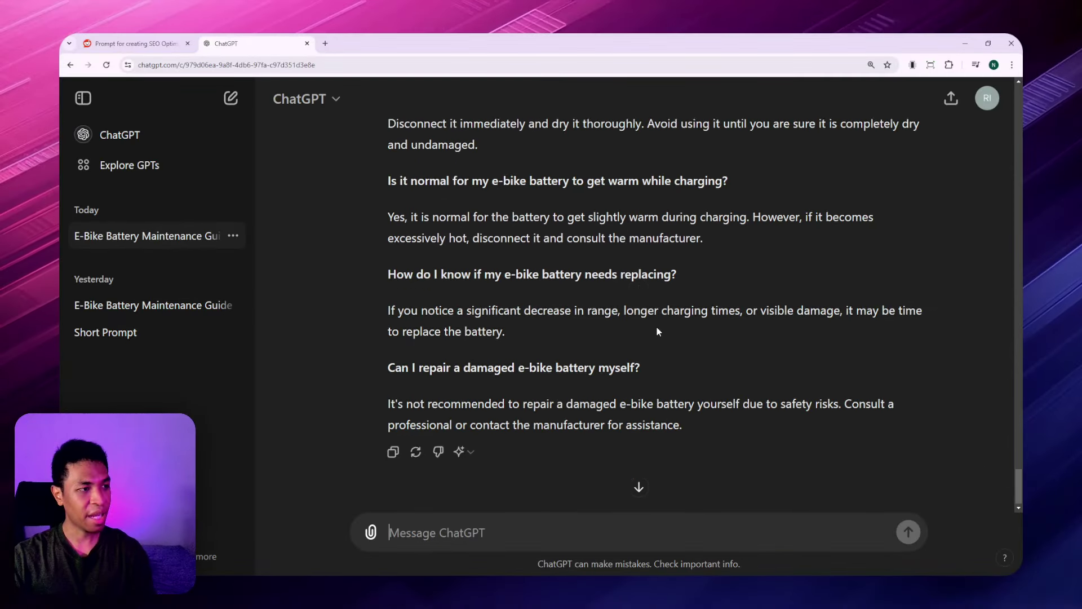
{"action": "scroll", "coordinate": [657, 331], "scroll_direction": "up", "scroll_amount": 15}
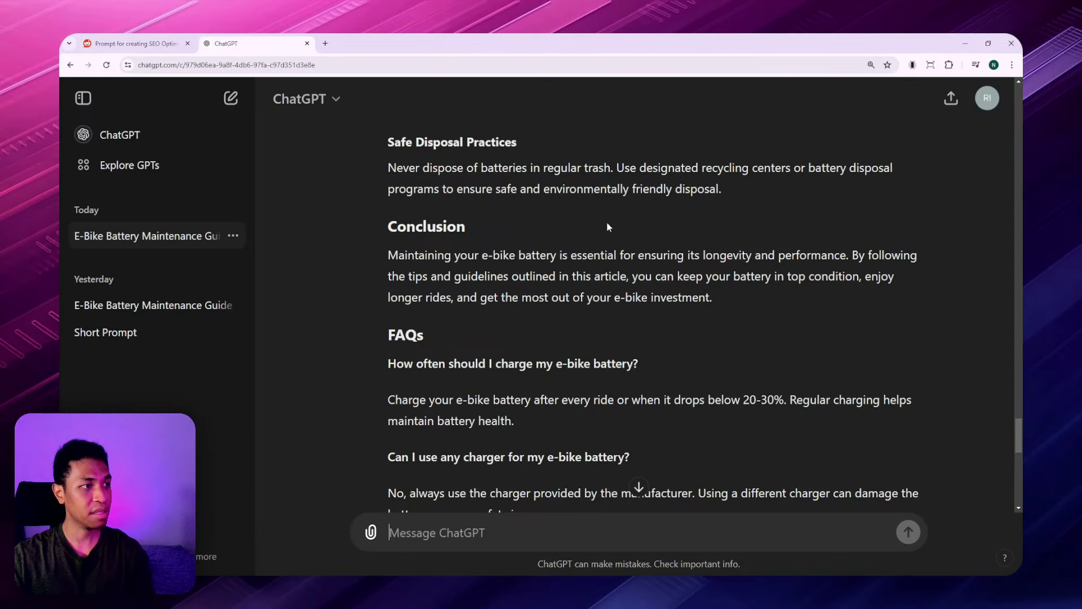
{"action": "scroll", "coordinate": [607, 226], "scroll_direction": "up", "scroll_amount": 18}
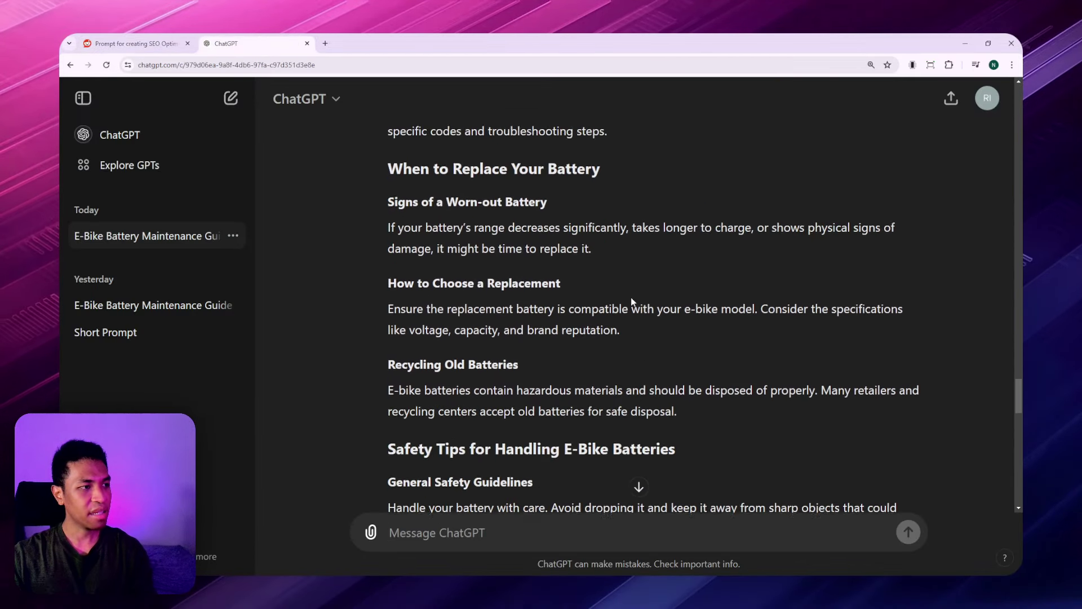
{"action": "scroll", "coordinate": [563, 310], "scroll_direction": "up", "scroll_amount": 7}
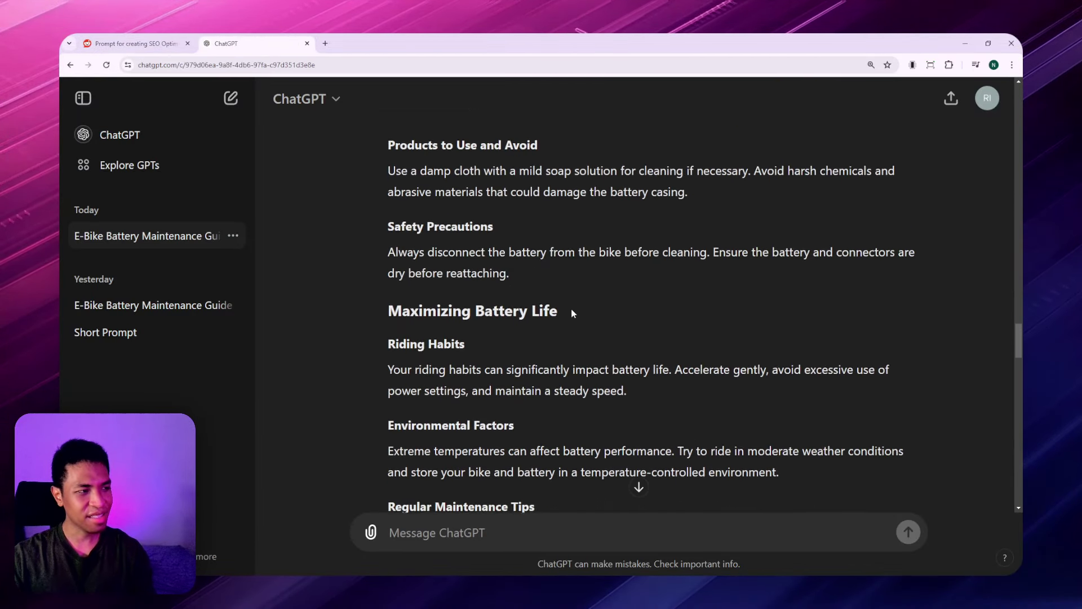
- Compare the Reddit-prompt e-bike battery article side by side with the Short Prompt chat's output
{"action": "middle_click", "coordinate": [144, 332]}
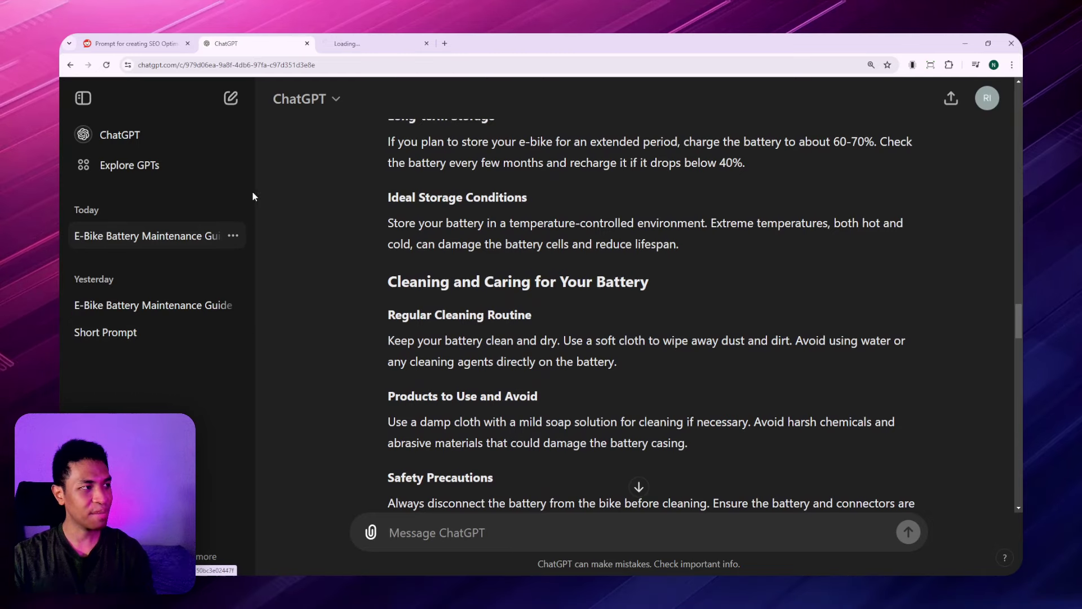
{"action": "left_click", "coordinate": [366, 43]}
{"action": "key", "text": "ctrl+shift+Tab"}
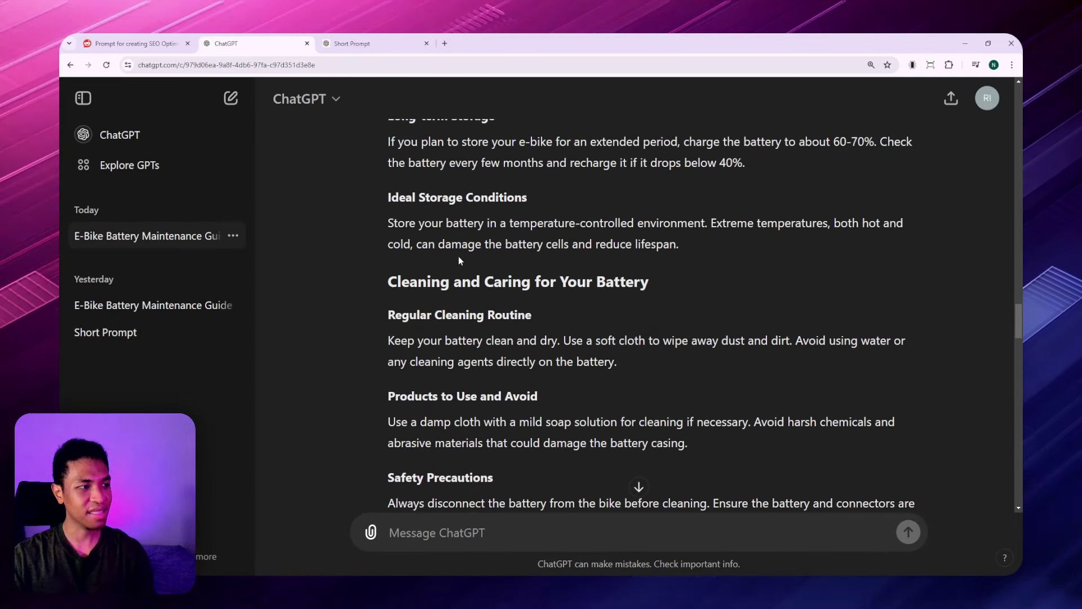
{"action": "scroll", "coordinate": [510, 270], "scroll_direction": "down", "scroll_amount": 7}
{"action": "scroll", "coordinate": [508, 287], "scroll_direction": "down", "scroll_amount": 6}
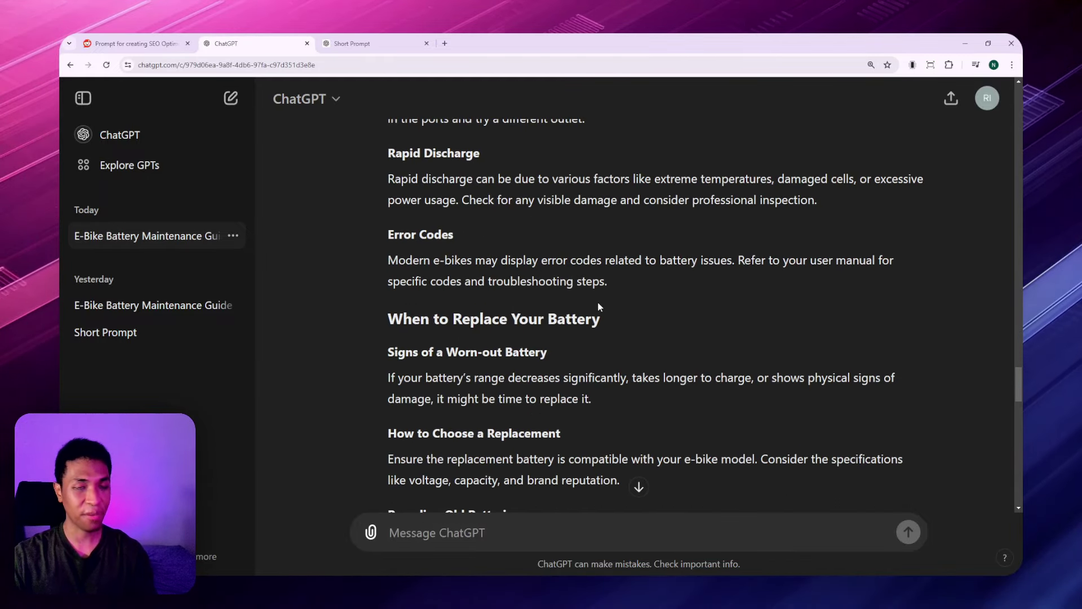
{"action": "scroll", "coordinate": [449, 286], "scroll_direction": "down", "scroll_amount": 4}
{"action": "scroll", "coordinate": [449, 286], "scroll_direction": "down", "scroll_amount": 10}
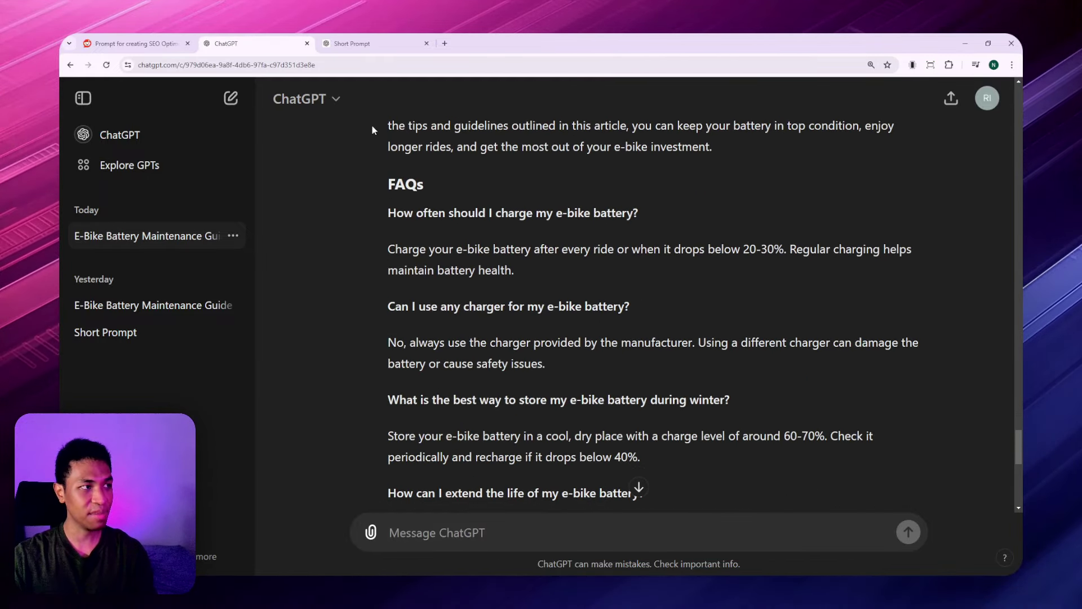
{"action": "key", "text": "ctrl+Tab"}
{"action": "scroll", "coordinate": [531, 234], "scroll_direction": "up", "scroll_amount": 4}
{"action": "scroll", "coordinate": [531, 234], "scroll_direction": "up", "scroll_amount": 15}
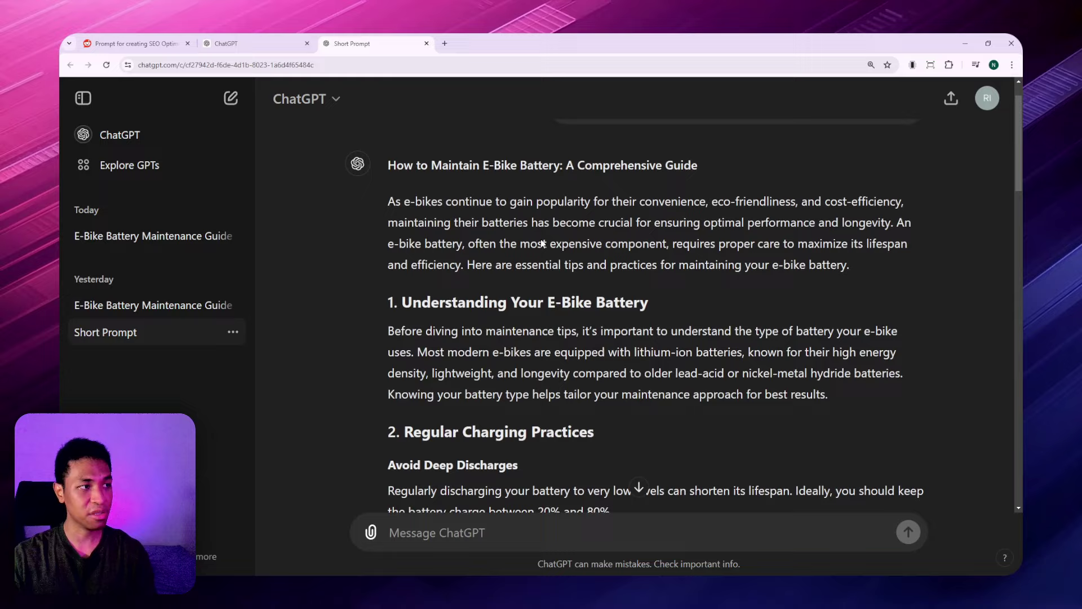
{"action": "key", "text": "ctrl+Tab"}
{"action": "left_click", "coordinate": [445, 255]}
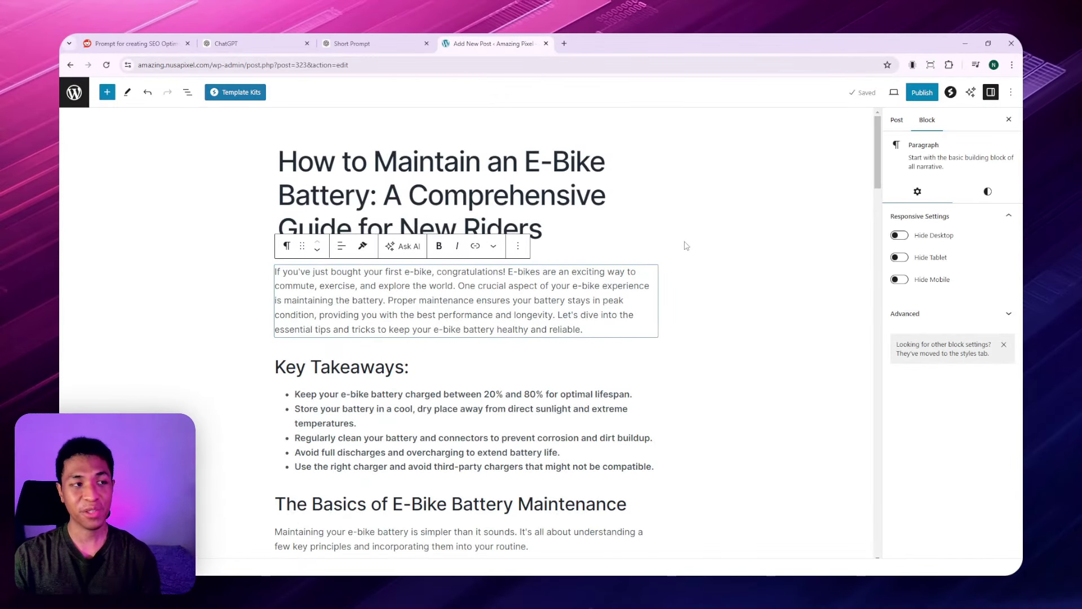
- Scroll the WordPress draft down to the '1. Charge Wisely' and '2. Store Smartly' sections
{"action": "scroll", "coordinate": [732, 304], "scroll_direction": "down", "scroll_amount": 3}
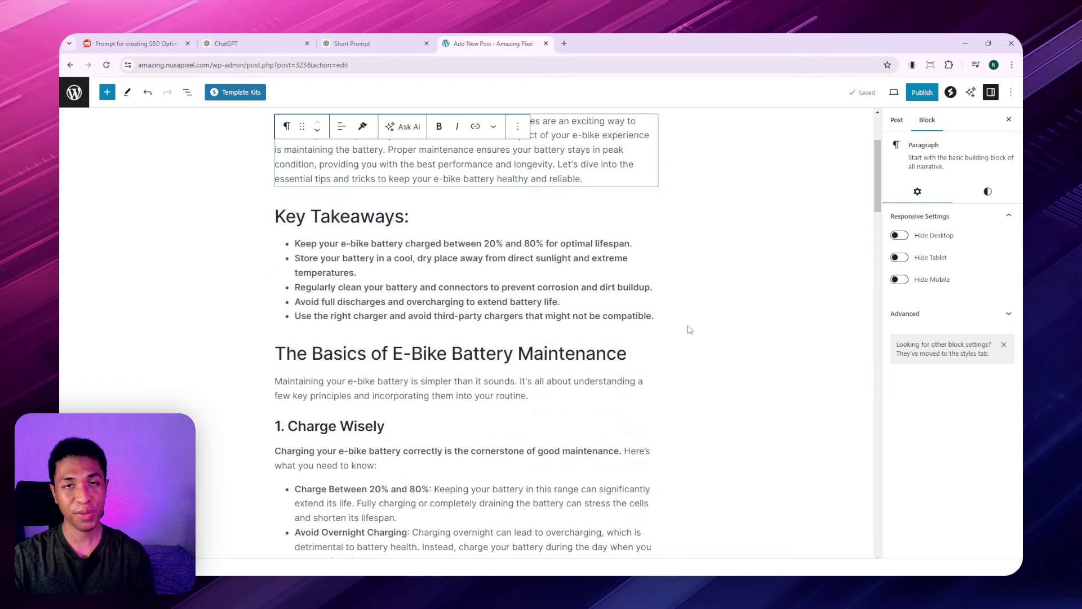
{"action": "scroll", "coordinate": [824, 310], "scroll_direction": "down", "scroll_amount": 2}
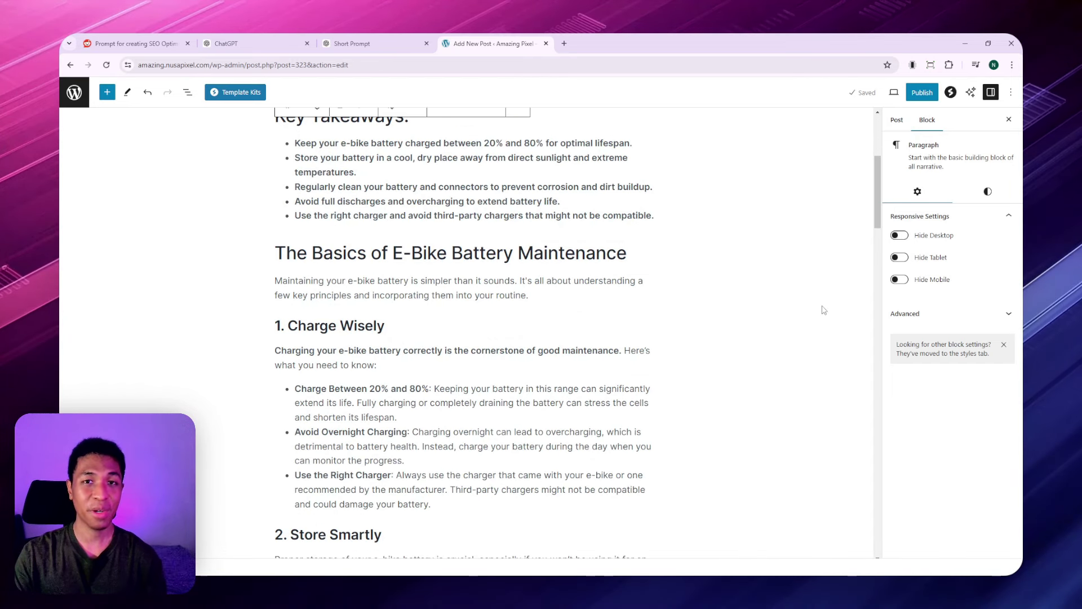